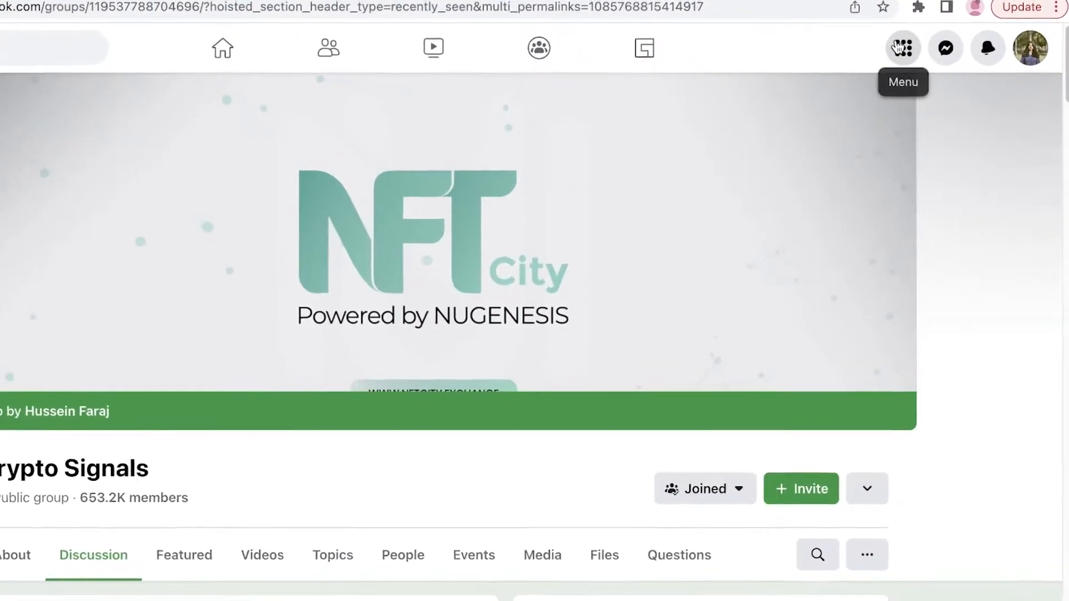
- Start a new Facebook Page named LashGrow with the category Beauty, cosmetic & personal care
click(901, 48)
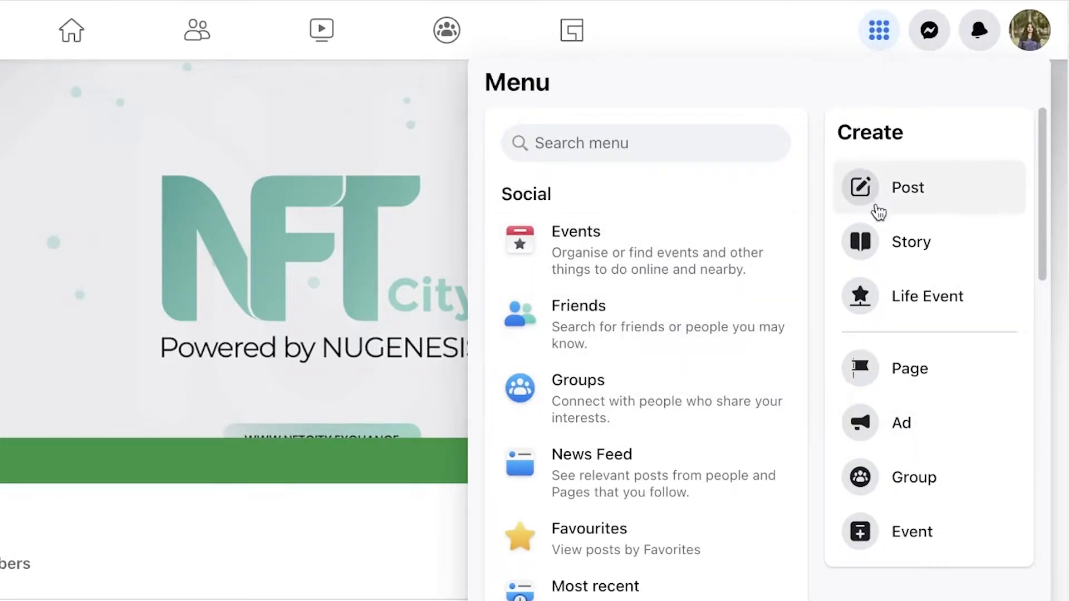
click(886, 370)
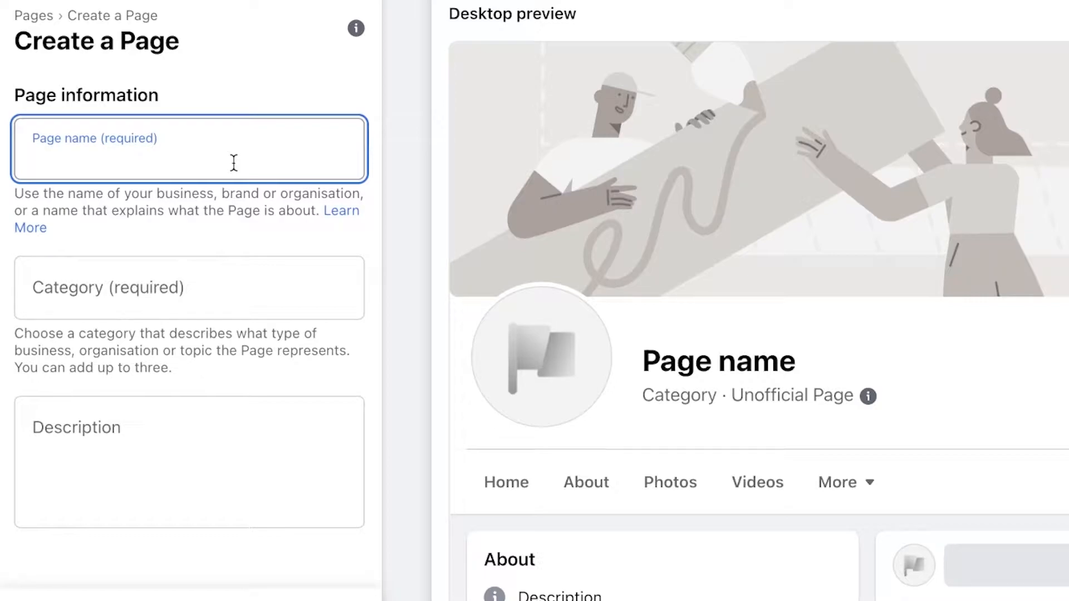
text(Lashgrow)
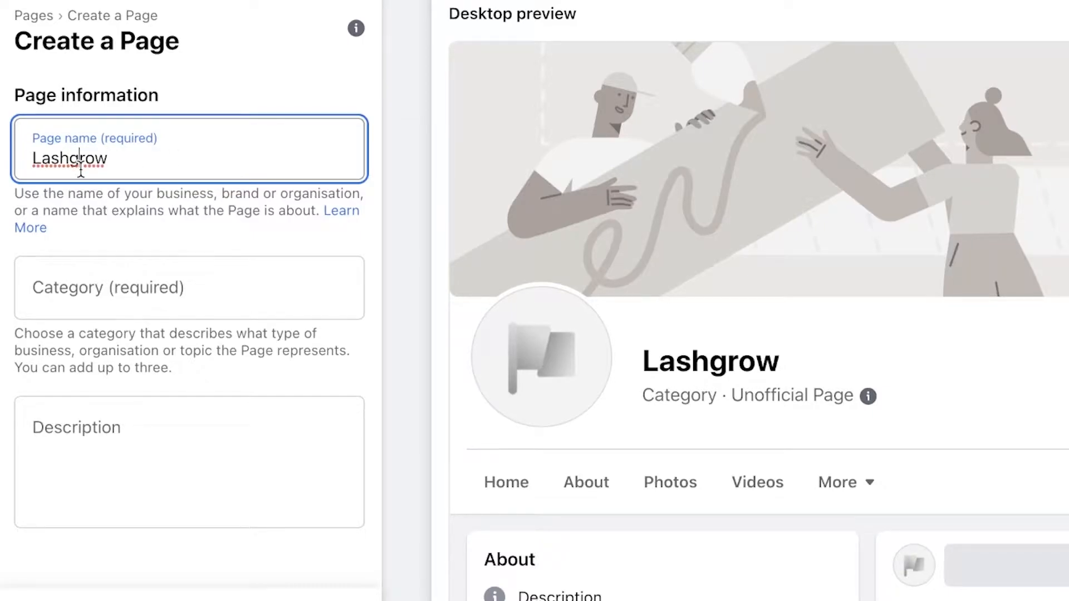
key(Tab)
text(bea)
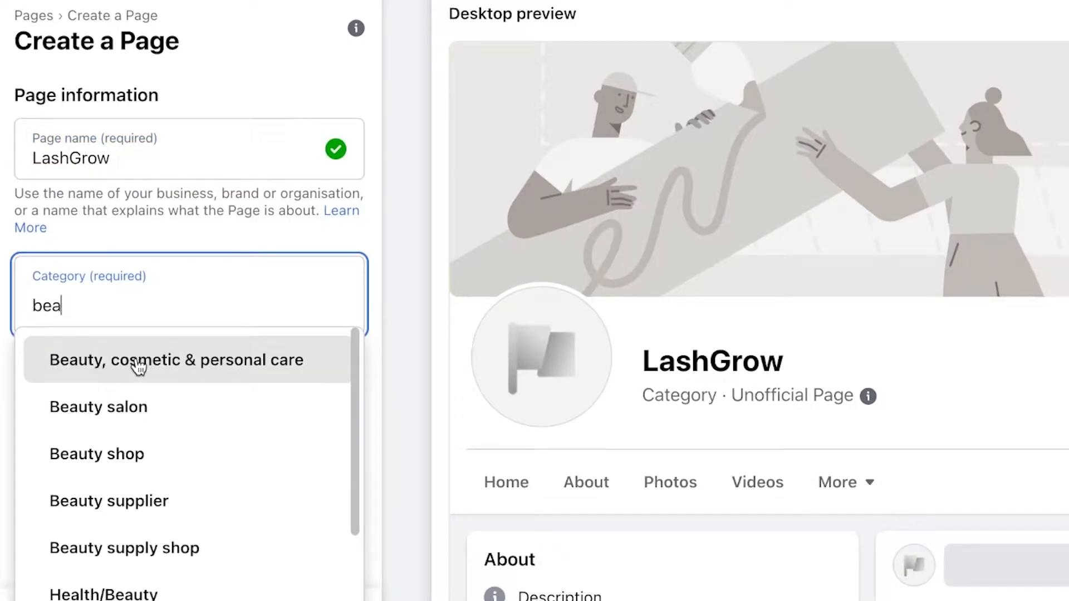
click(138, 367)
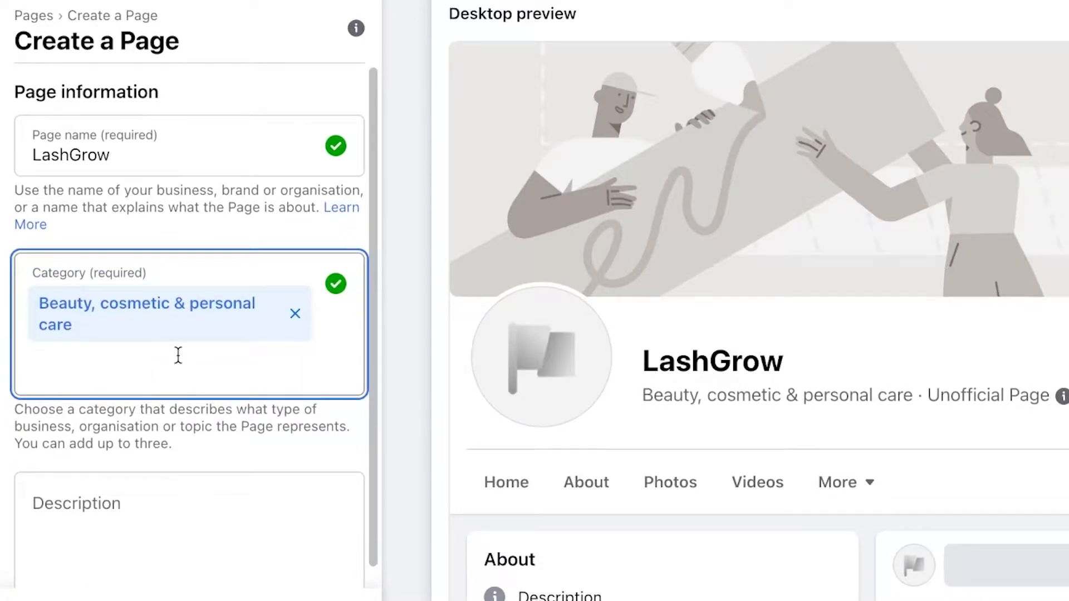
- Create the Page with the description "Here at LashGrow we are dedicated to formulating the best lash serums, extensions and care products for your eyes since 2014!"
scroll(178, 355, down, 1)
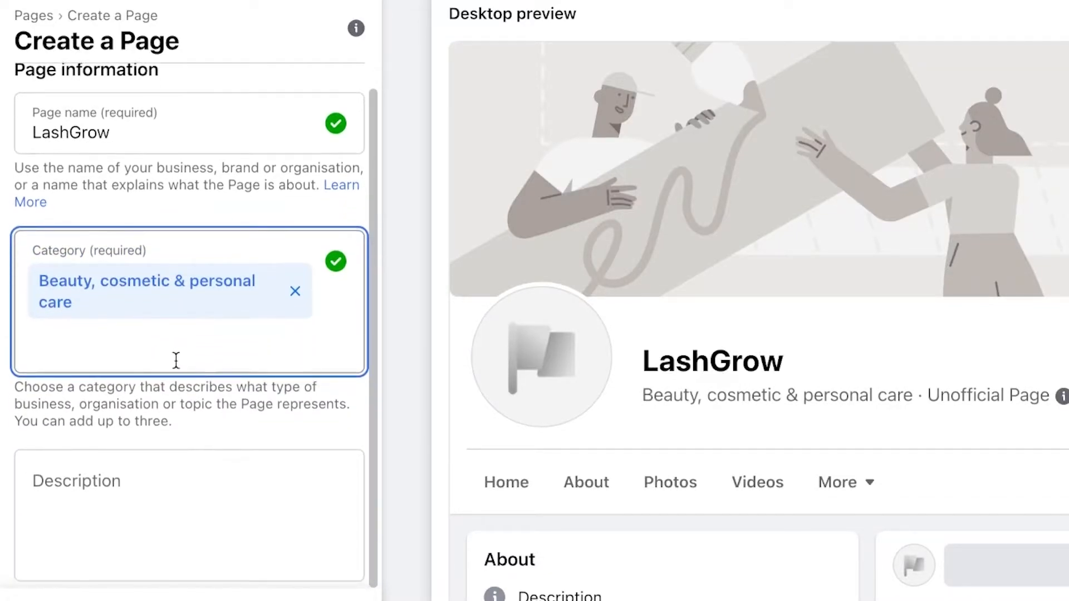
click(135, 464)
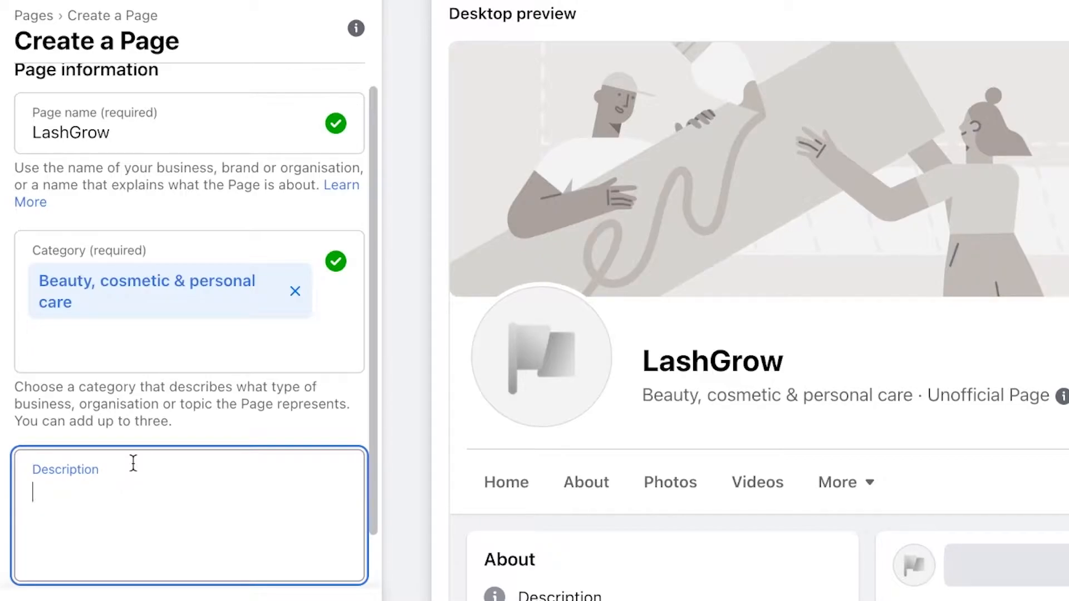
text(Here at LashGrow we are dedicated to formulating the best lash serums, extensions and care products for your eyes since 2014!)
scroll(685, 432, down, 1)
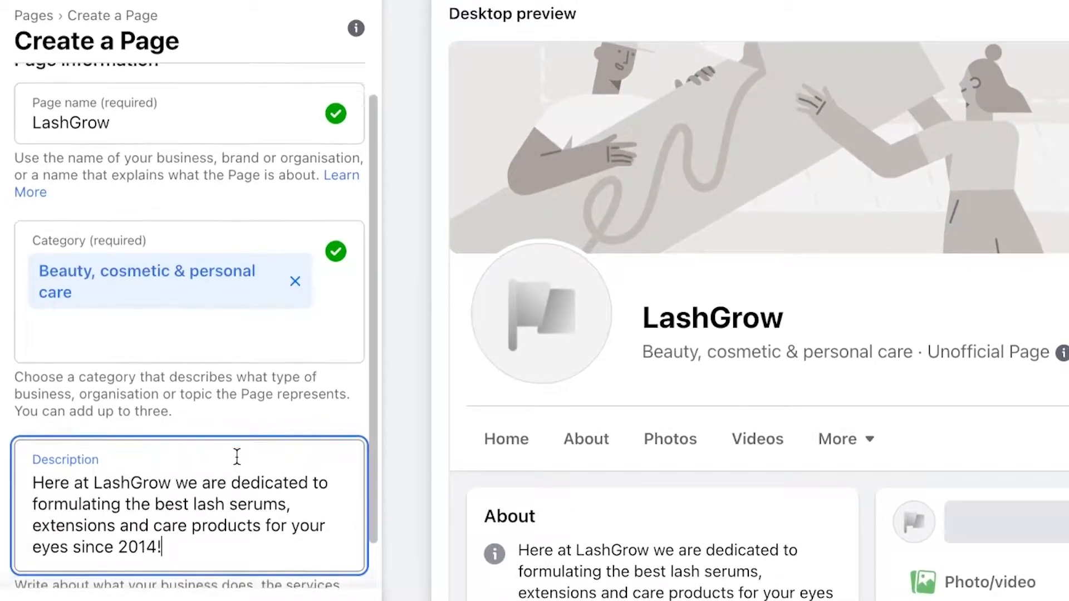
scroll(236, 456, down, 1)
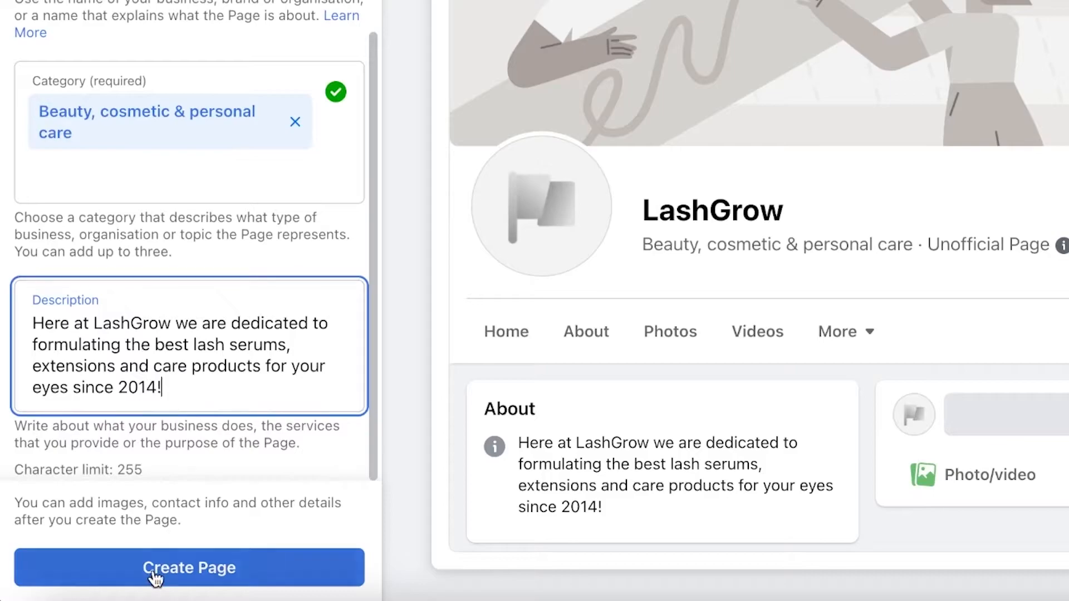
click(137, 567)
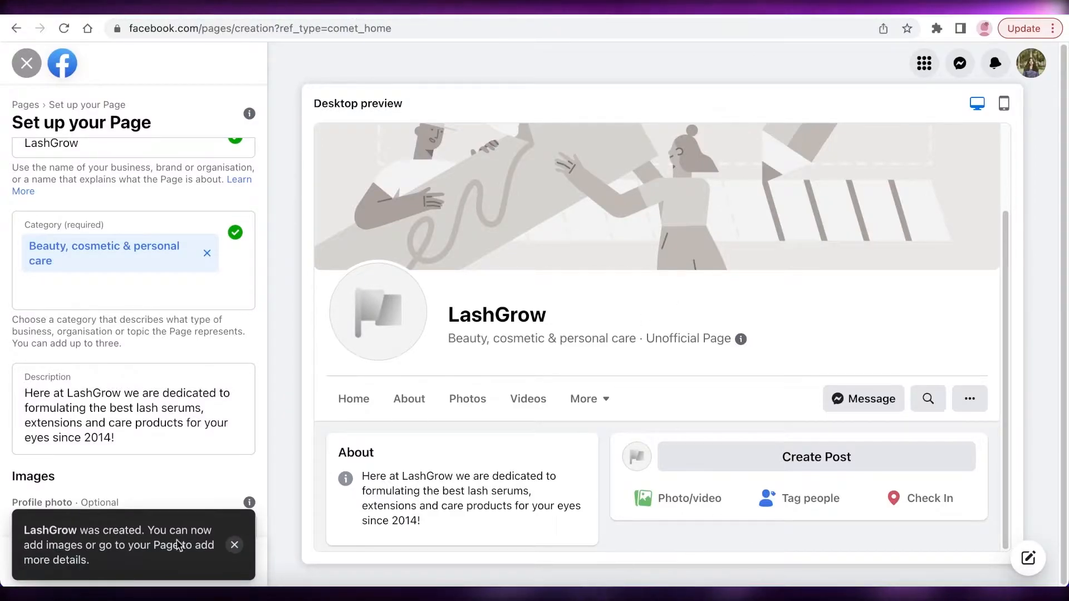
click(234, 545)
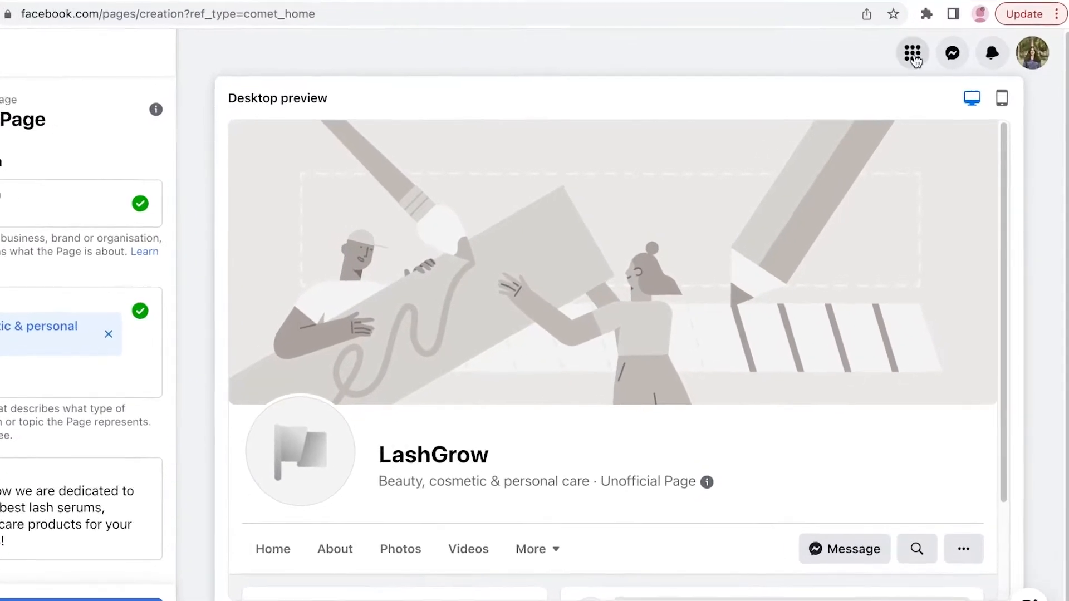
- Open the LashGrow Page from the managed Pages and dismiss the offer to connect it to WhatsApp
click(924, 63)
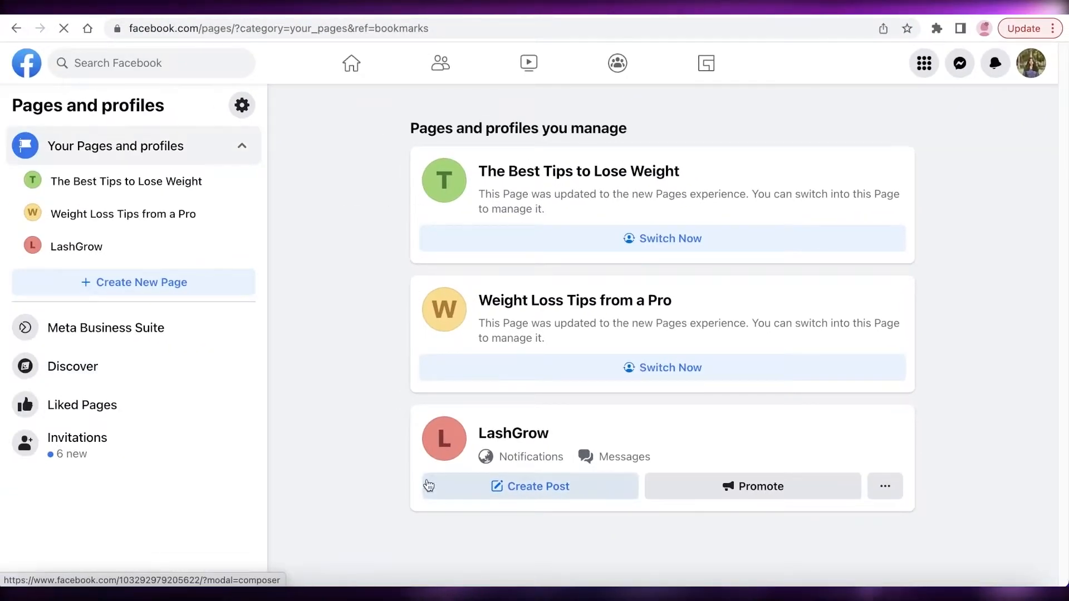
click(428, 486)
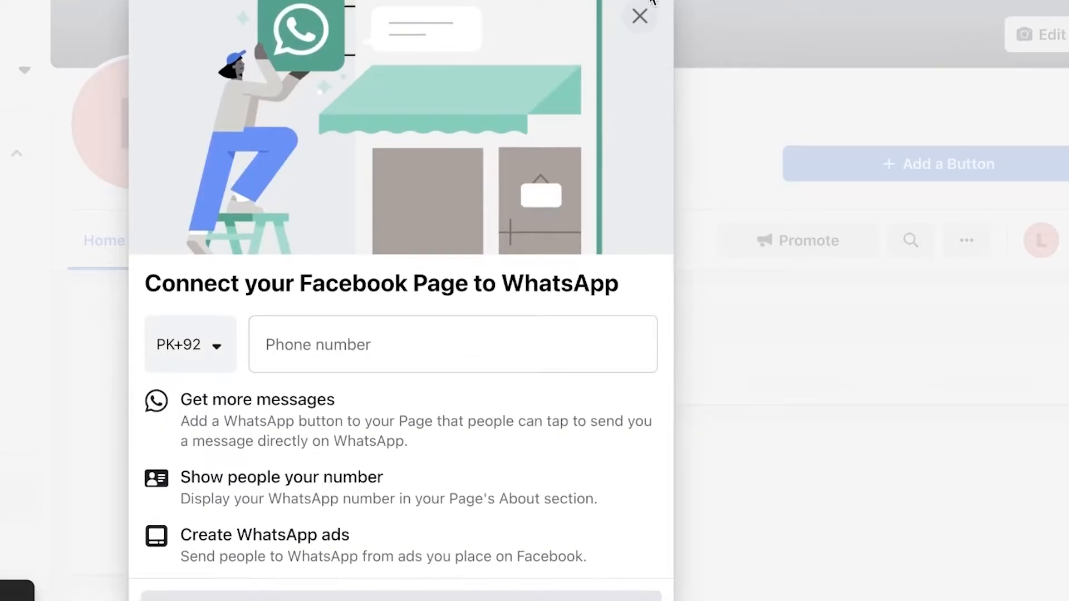
click(639, 16)
click(489, 412)
click(650, 29)
click(640, 403)
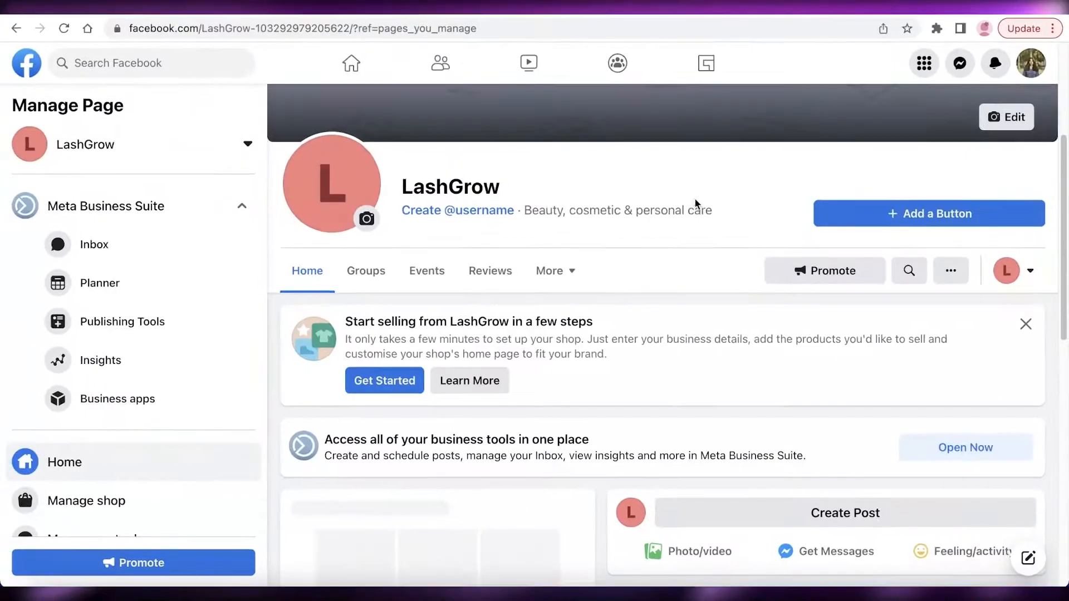
- Look through the LashGrow Page's management view, including its header, setup checklist, business tools, insights and Page switcher
scroll(694, 196, down, 3)
scroll(556, 201, up, 7)
scroll(486, 506, down, 3)
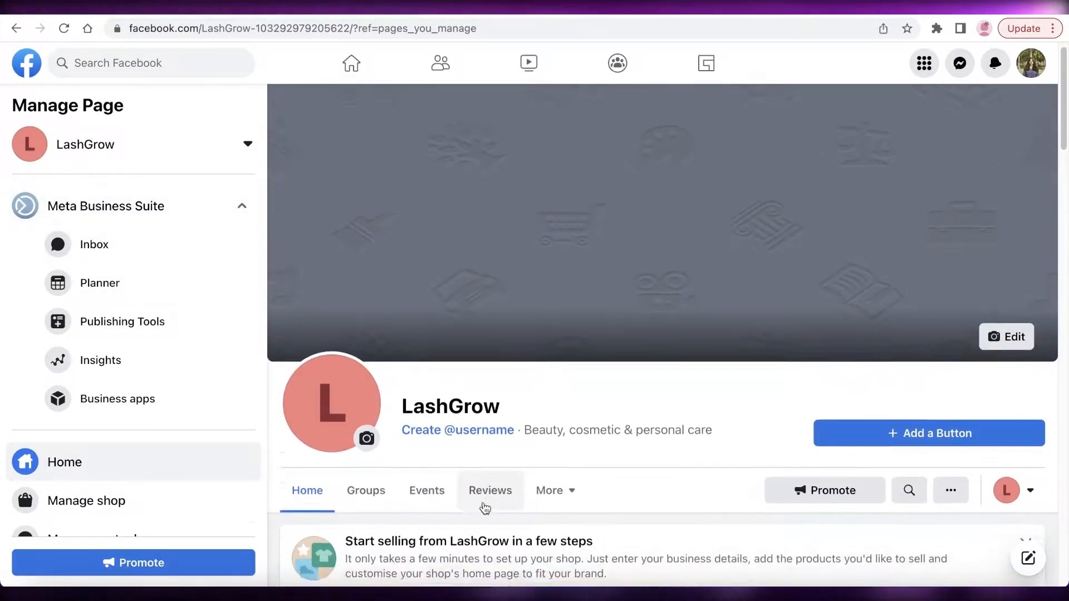
scroll(802, 143, down, 1)
scroll(800, 115, up, 3)
scroll(907, 173, down, 10)
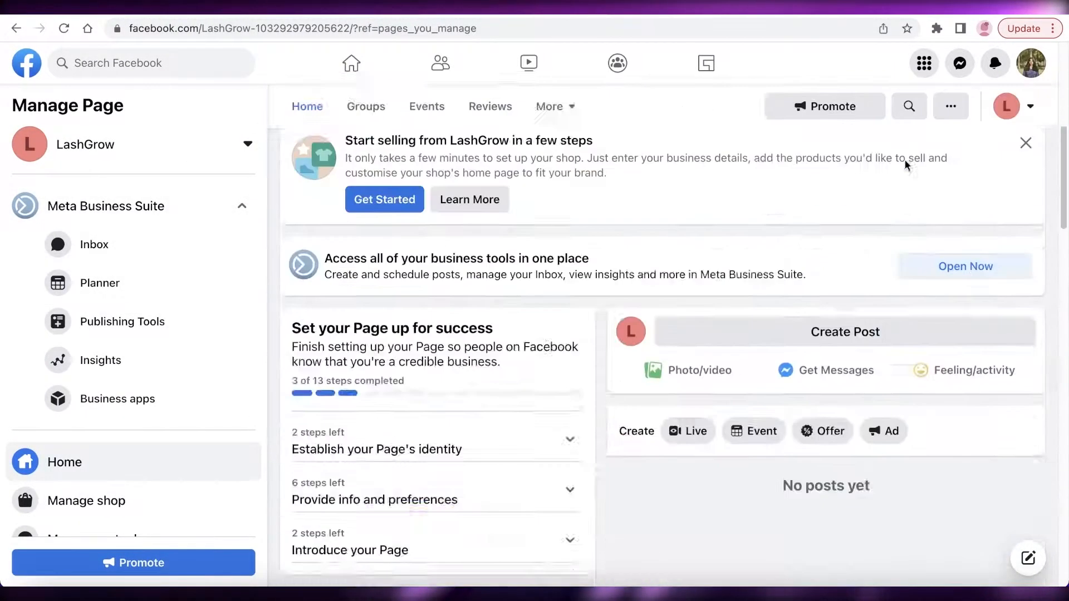
scroll(751, 251, down, 10)
scroll(613, 314, up, 5)
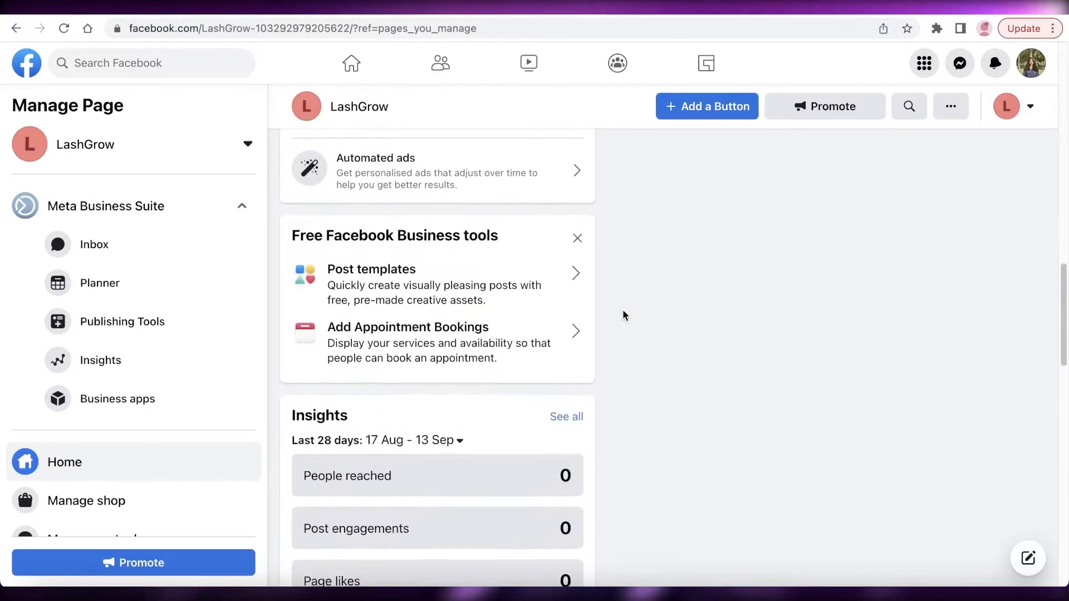
scroll(623, 311, down, 6)
scroll(624, 311, down, 2)
scroll(619, 316, up, 10)
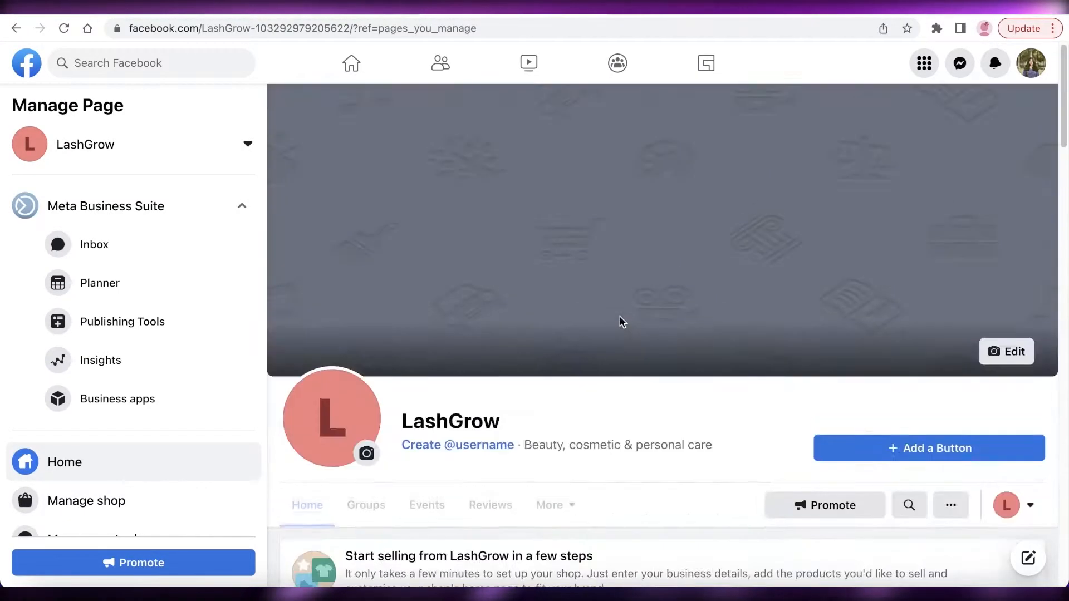
click(209, 156)
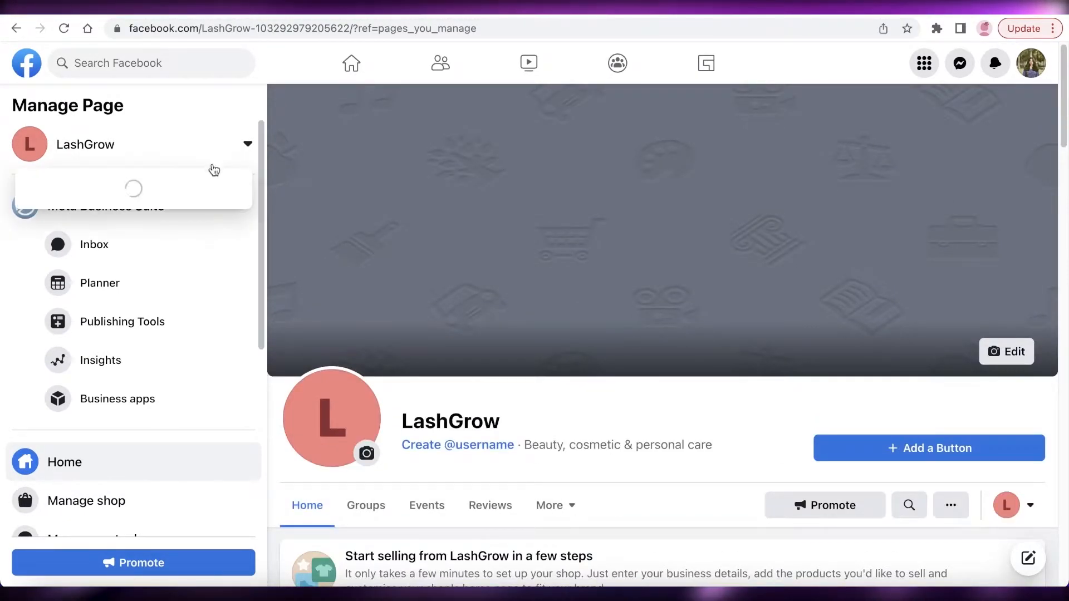
click(510, 147)
scroll(528, 184, down, 8)
scroll(520, 119, up, 8)
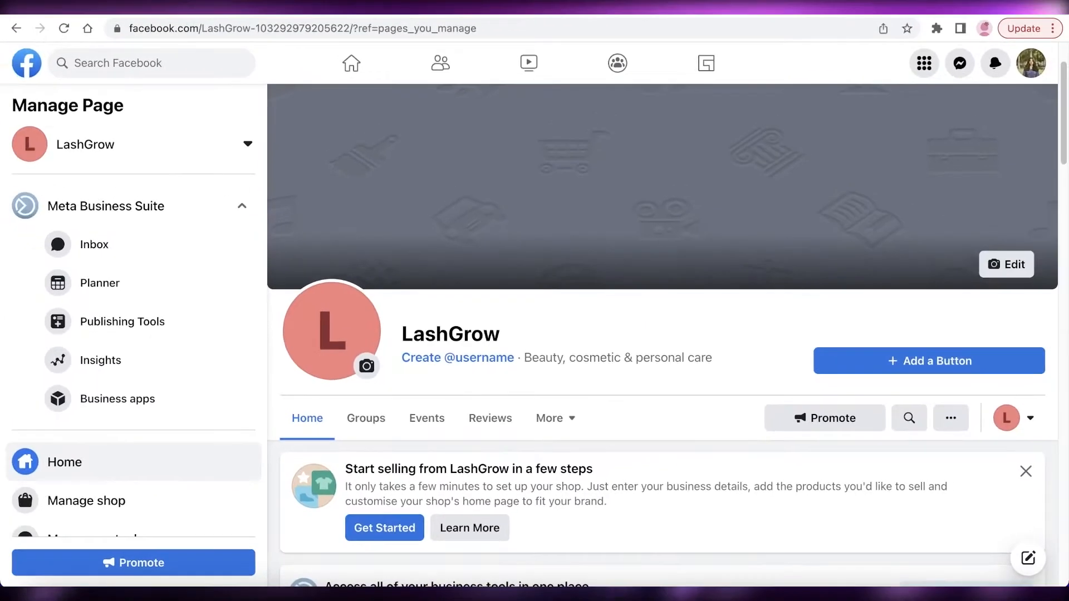
- Open canva.com in a new browser tab, keeping the LashGrow Page open in its own tab
key(super+t)
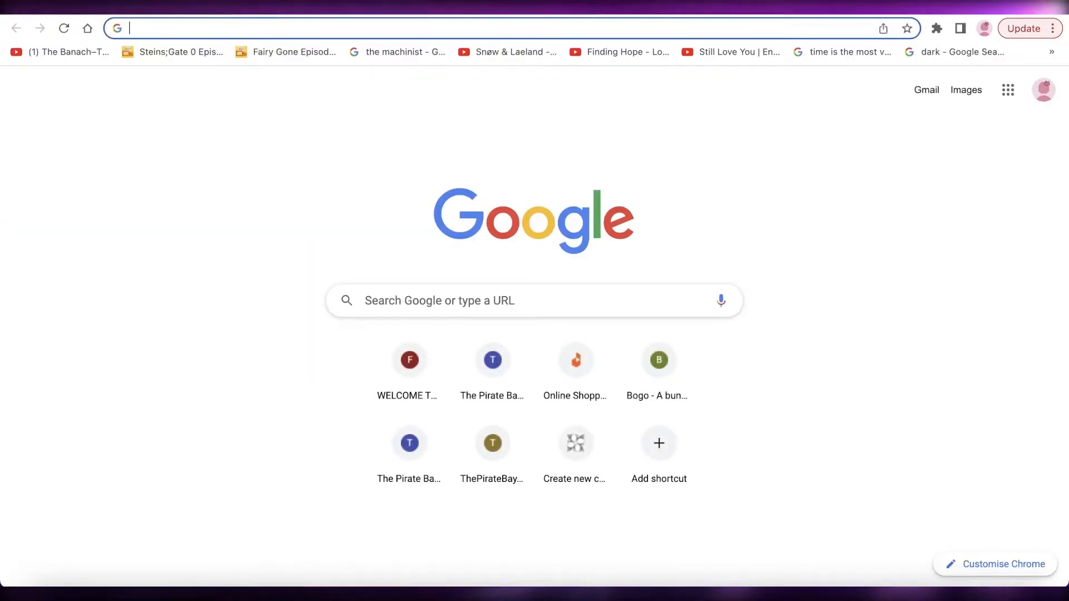
text(c)
key(Return)
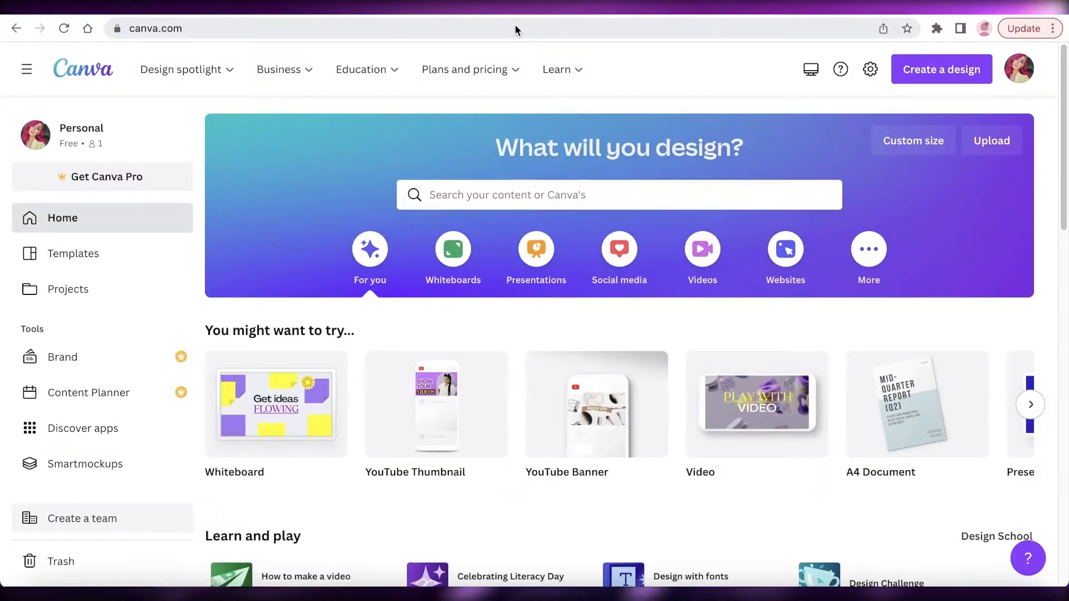
click(513, 7)
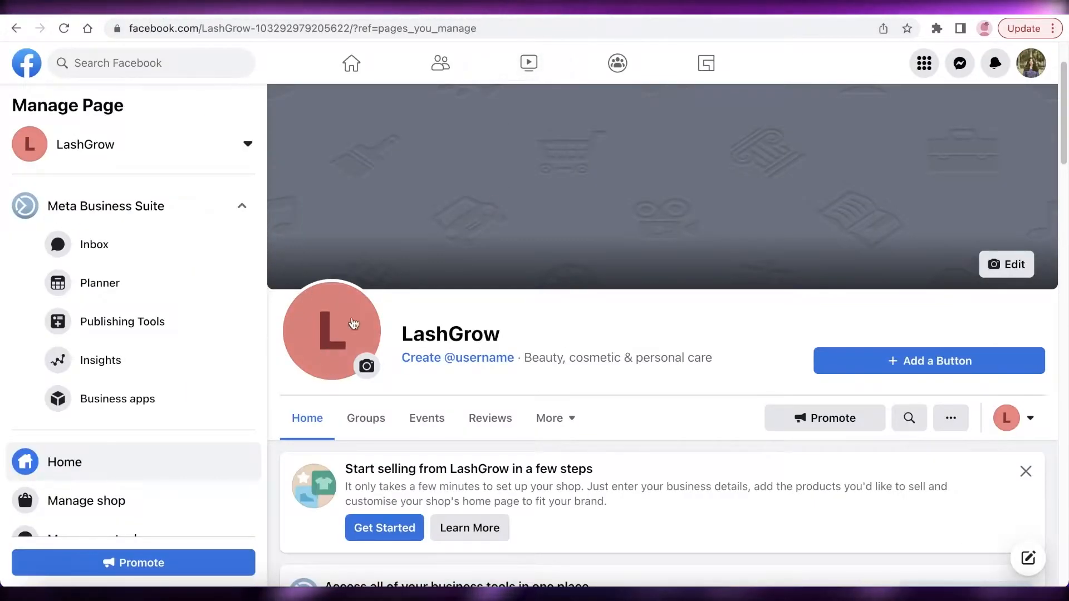
click(660, 8)
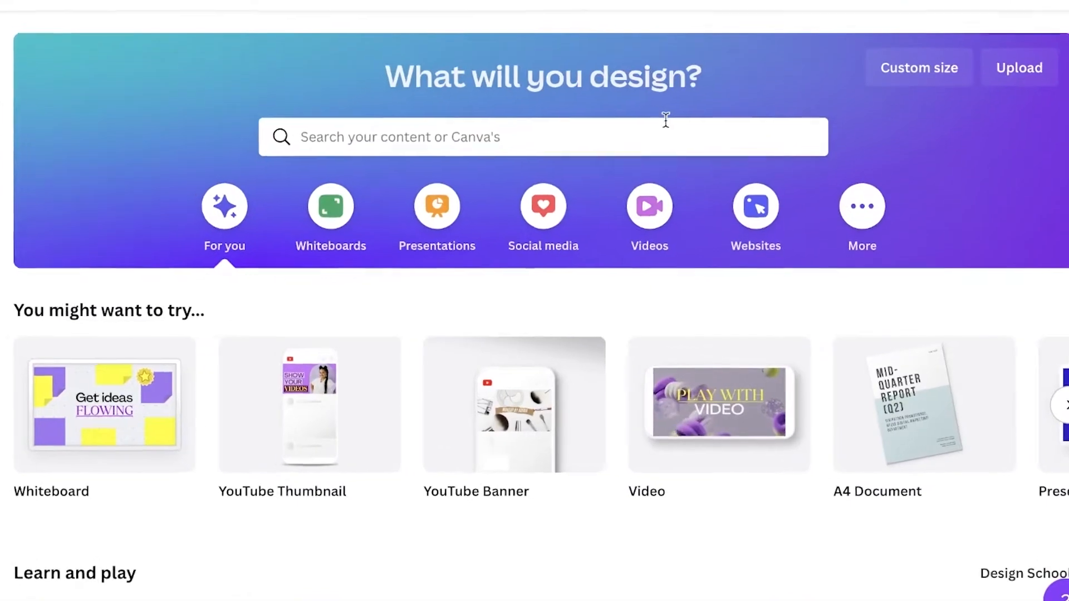
- Search Canva for the Facebook Cover format, browse its templates and create a blank Facebook Cover
click(559, 139)
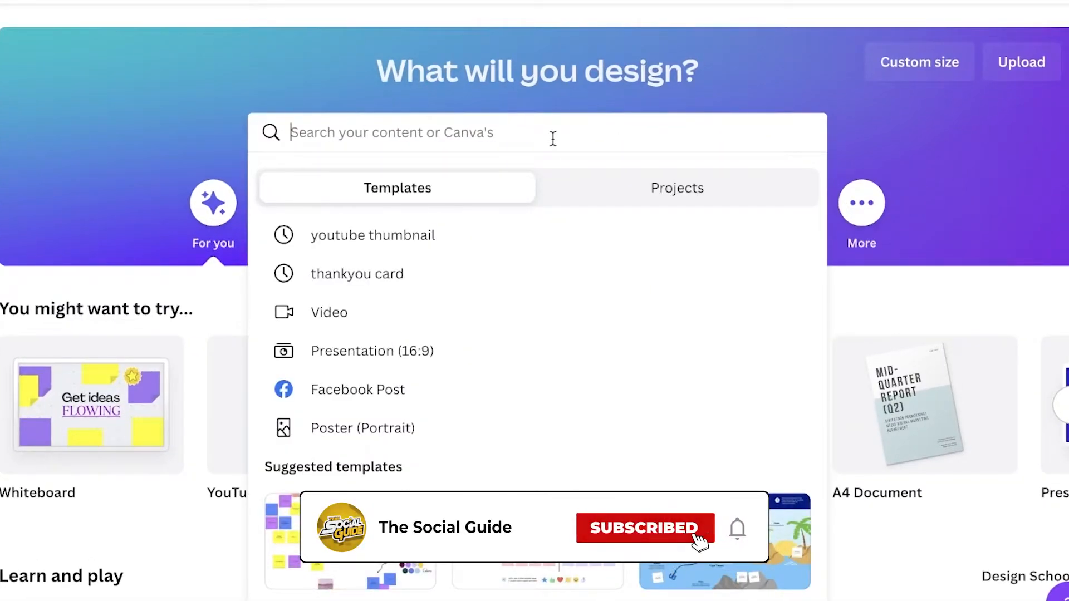
text(facebook c)
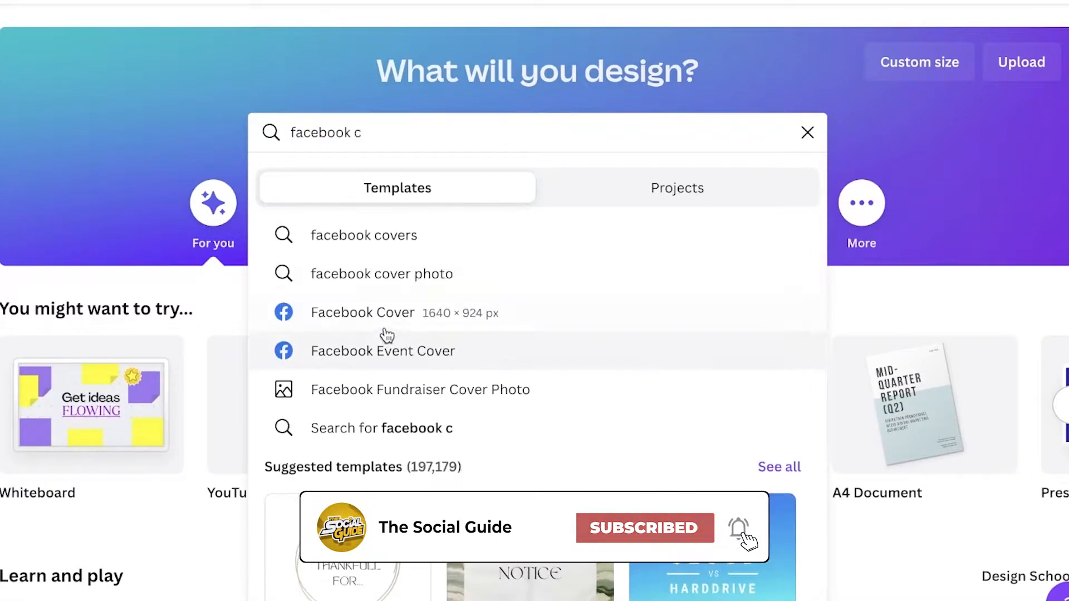
click(380, 318)
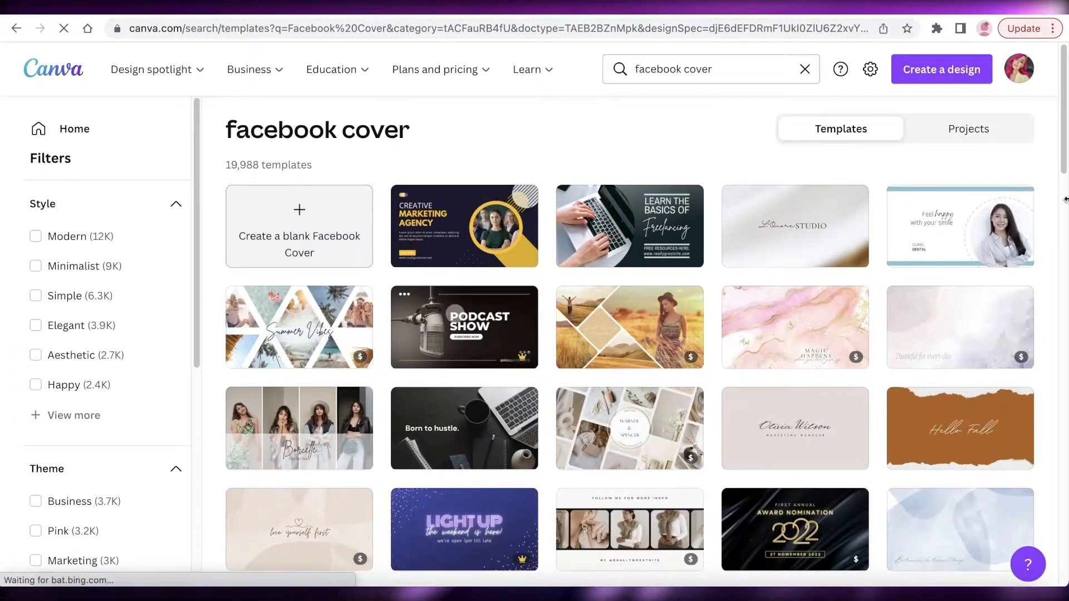
scroll(929, 292, down, 3)
scroll(929, 291, down, 2)
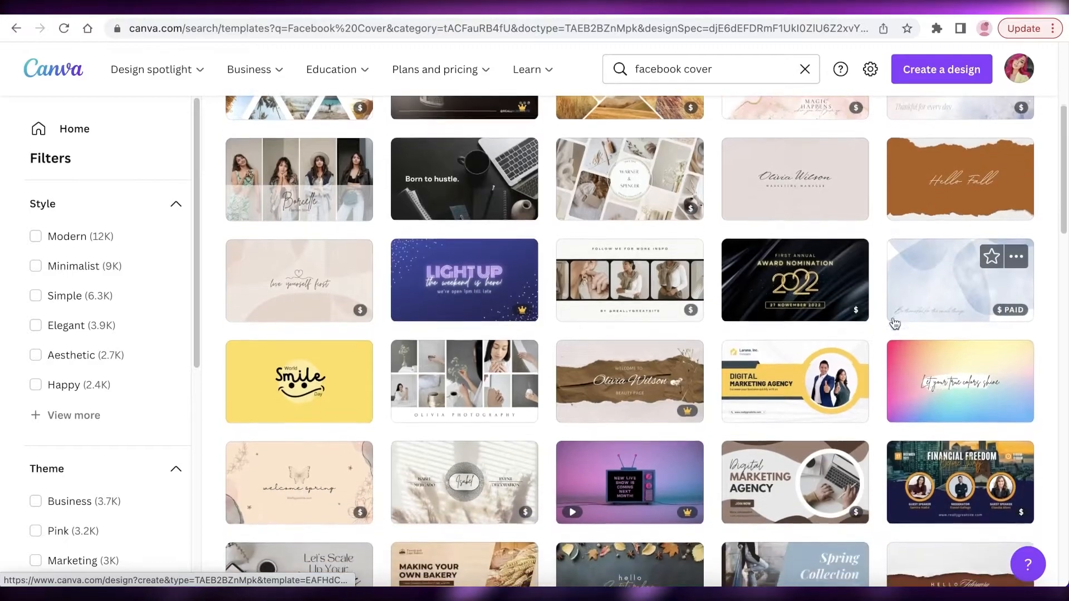
scroll(909, 237, down, 5)
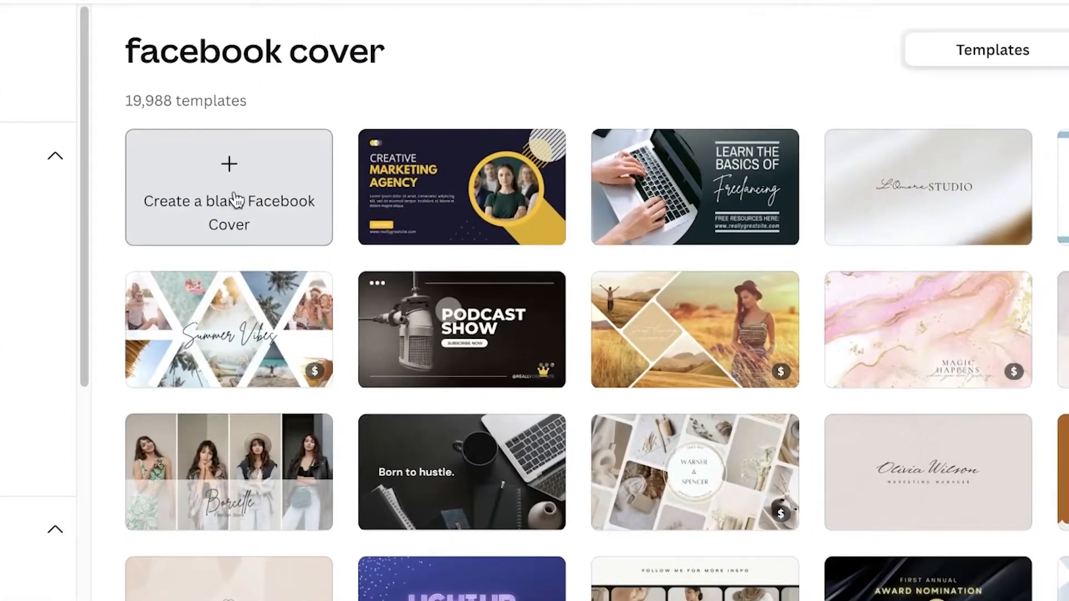
click(237, 201)
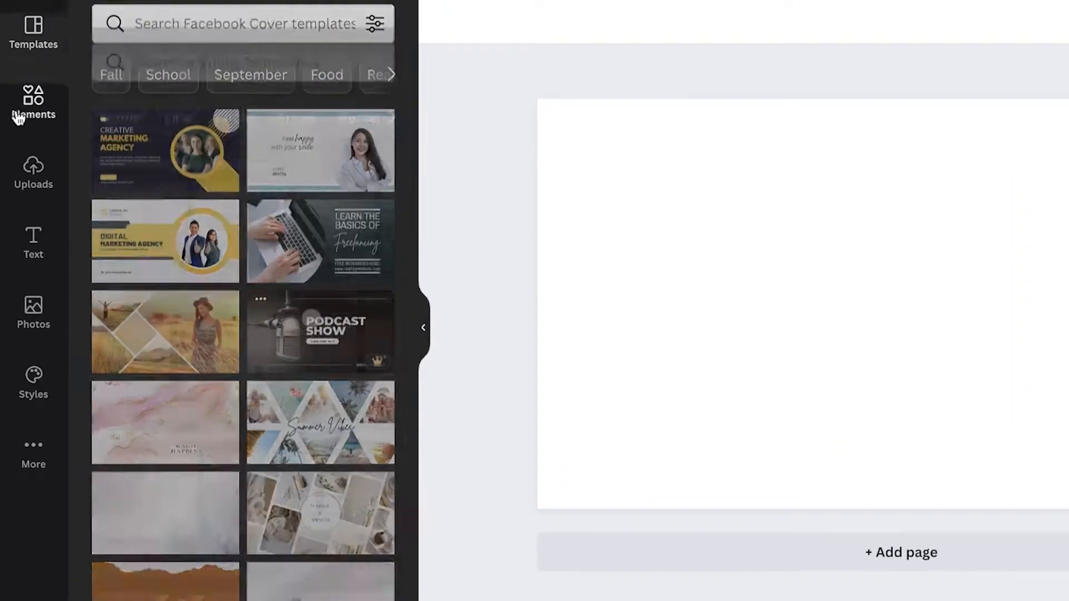
- Search the elements for "lash serum", add the white-labelled brown dropper bottle photo and shrink it near the cover's upper-left corner
click(19, 117)
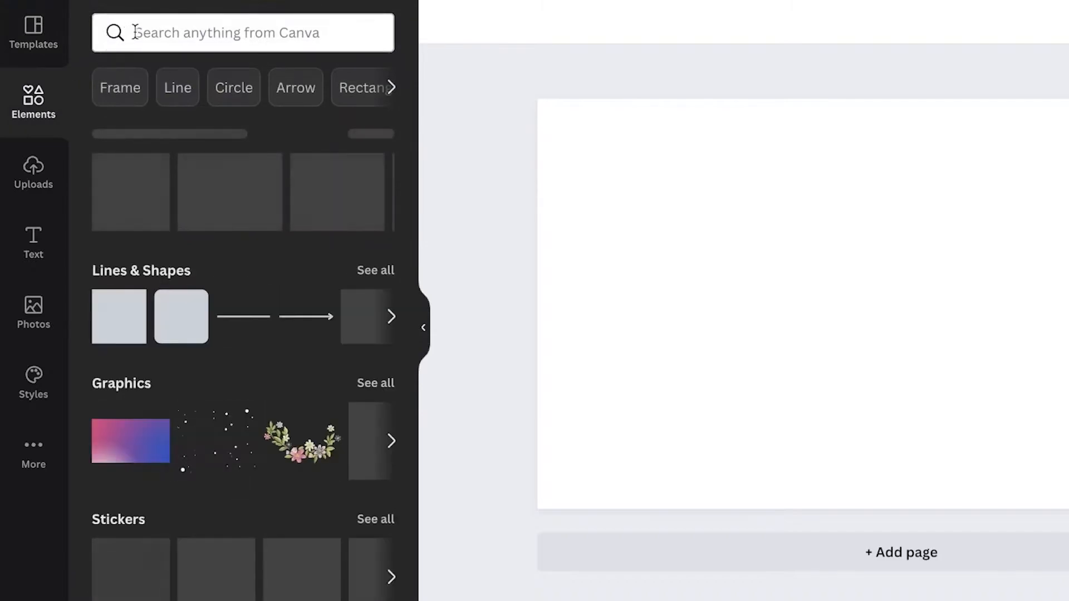
click(184, 18)
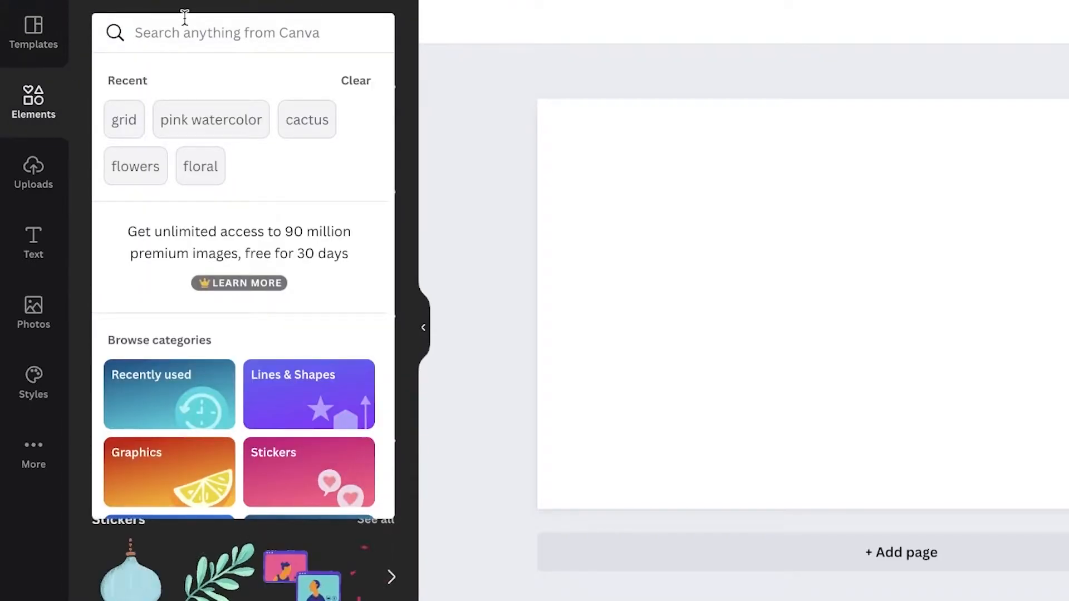
text(lash serum)
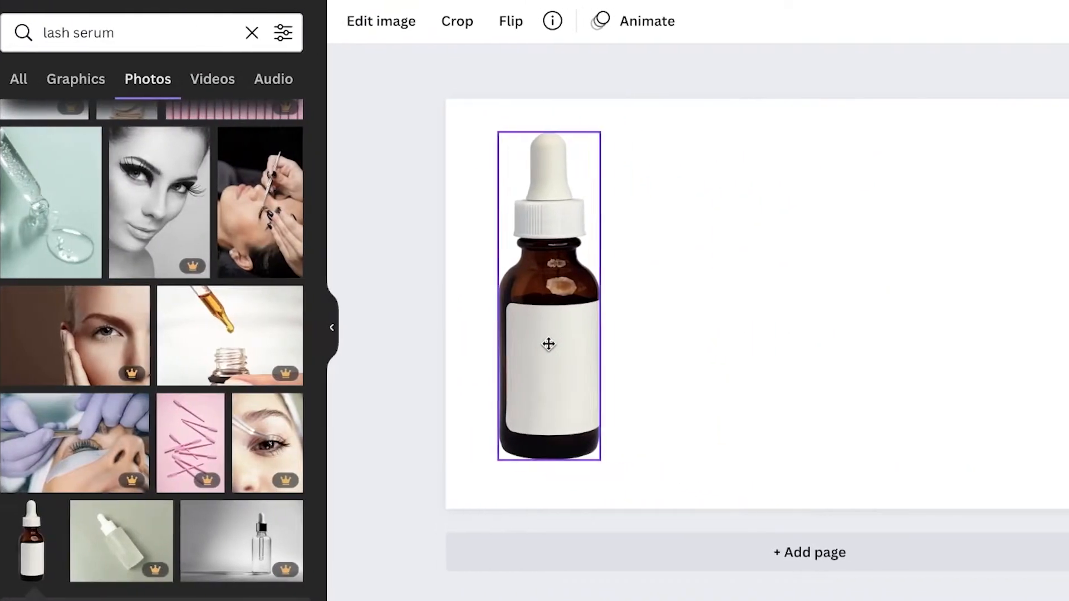
drag(549, 344, 535, 355)
drag(590, 467, 497, 315)
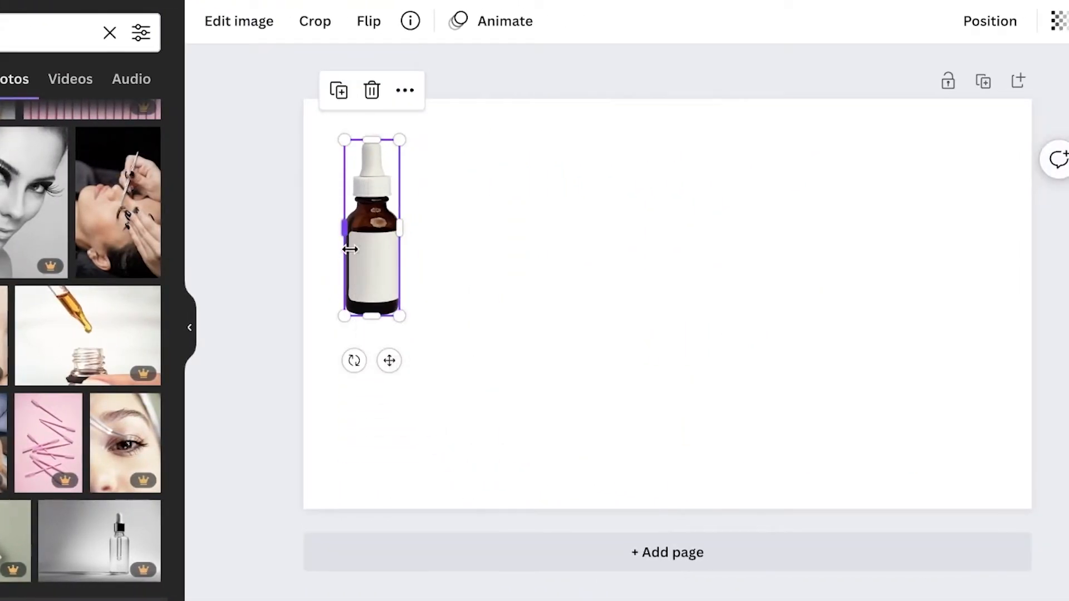
- Duplicate the dropper bottle into a row of five across the cover's upper part and select all of them
key(super+d)
drag(390, 283, 624, 280)
key(super+d)
drag(997, 275, 253, 243)
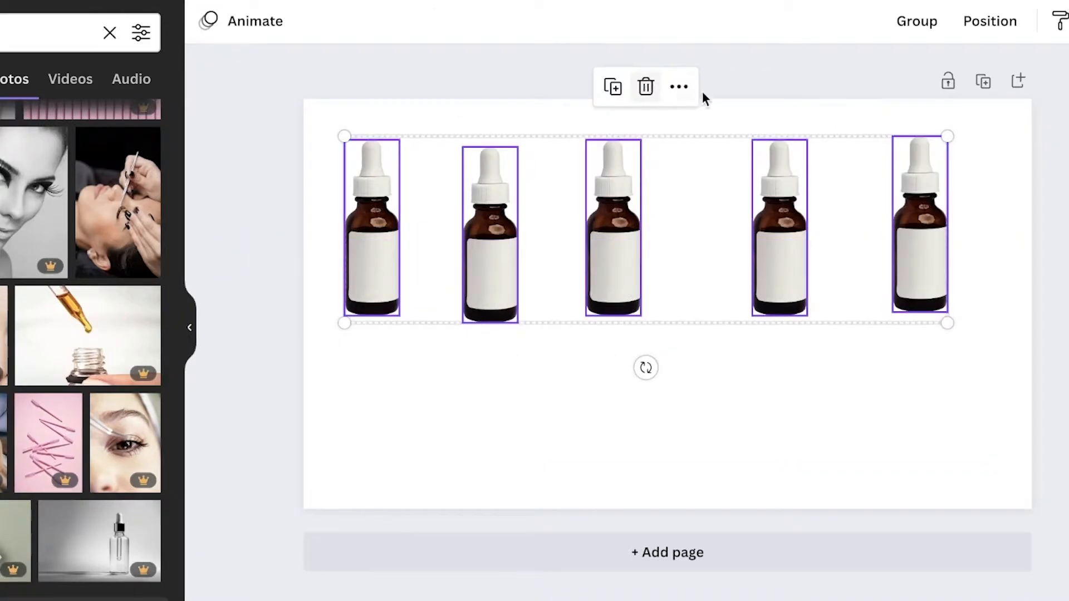
- Group the five bottles and try aligning the group to the page's middle, top, left and center
click(683, 88)
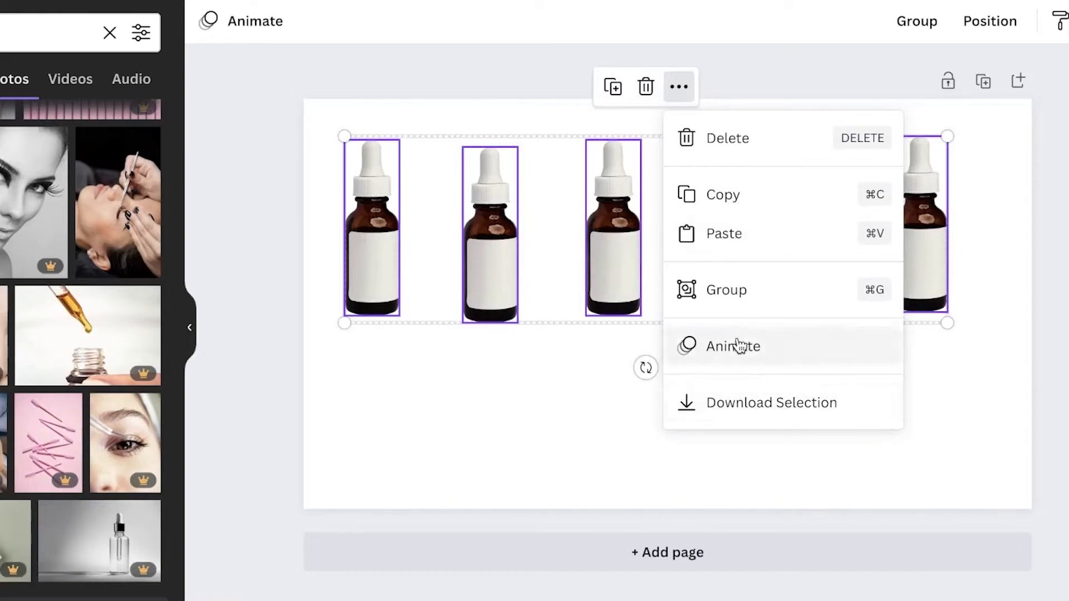
click(723, 290)
click(679, 87)
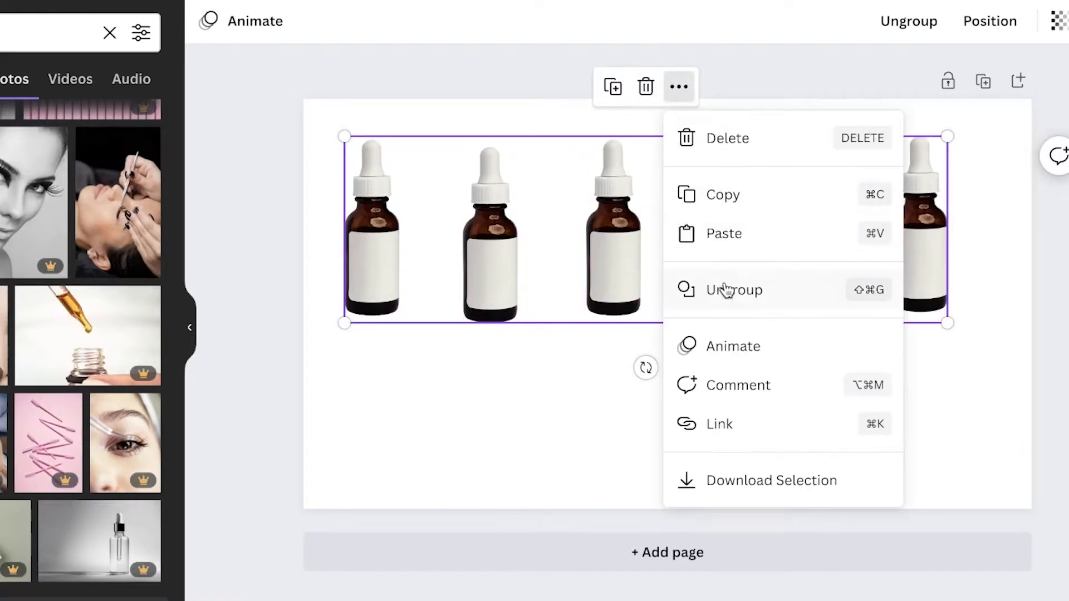
click(996, 25)
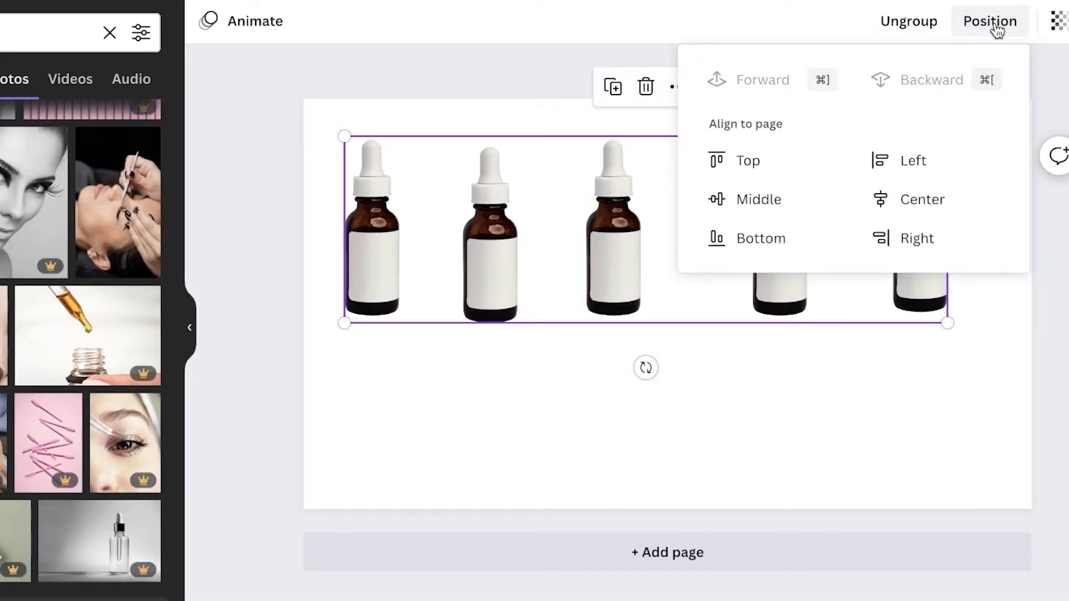
click(793, 165)
click(764, 206)
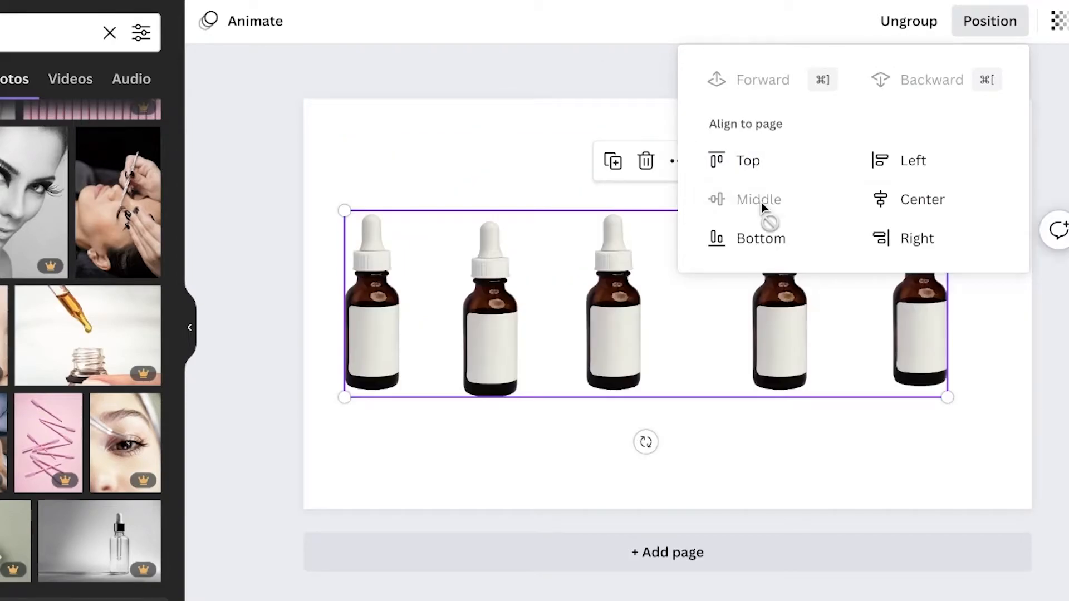
click(754, 162)
click(928, 163)
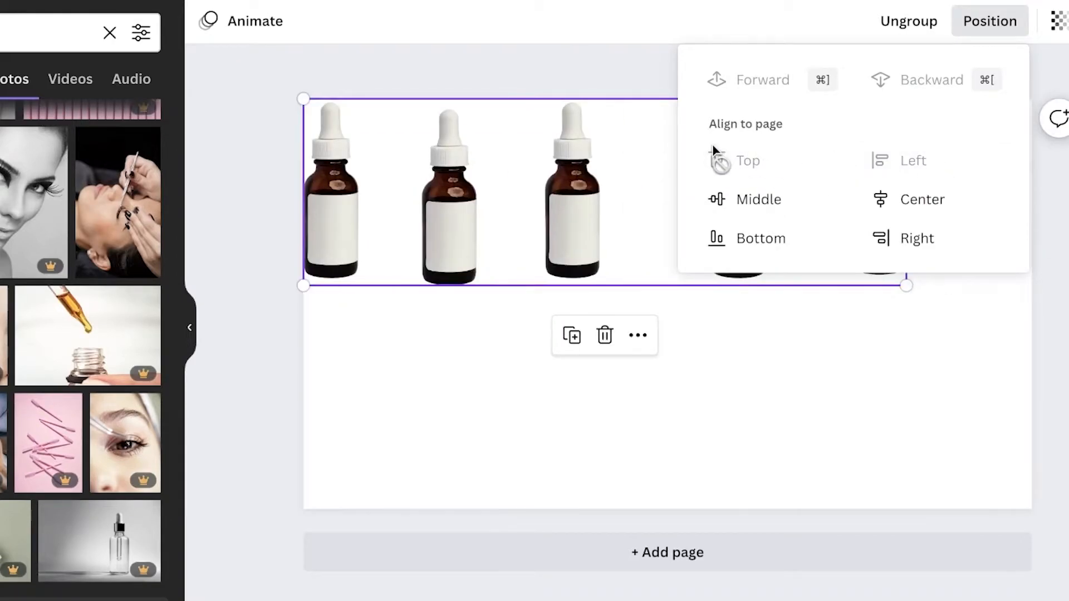
click(910, 205)
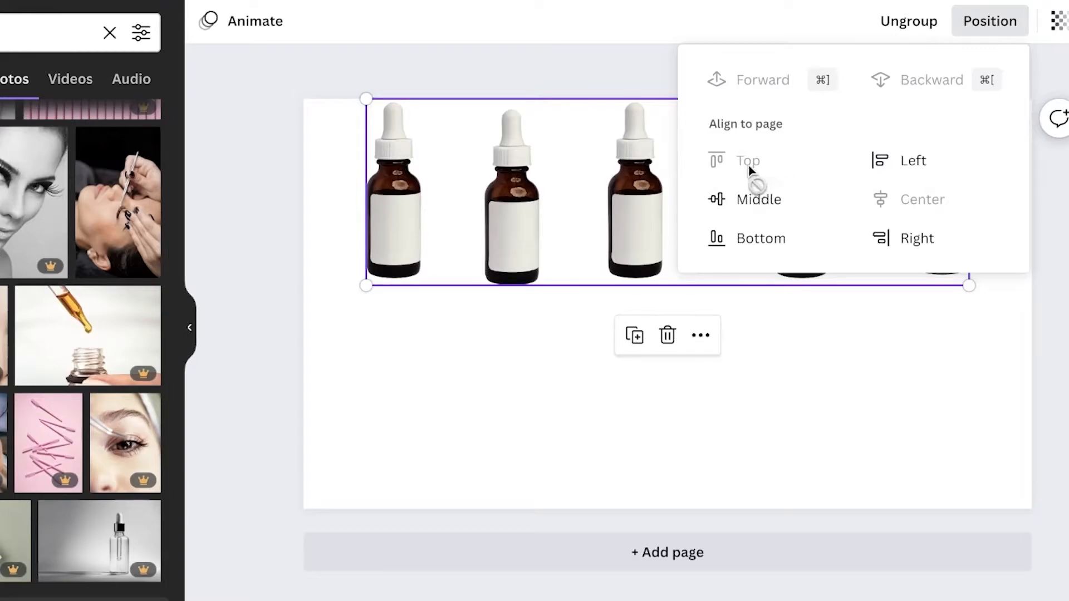
click(968, 340)
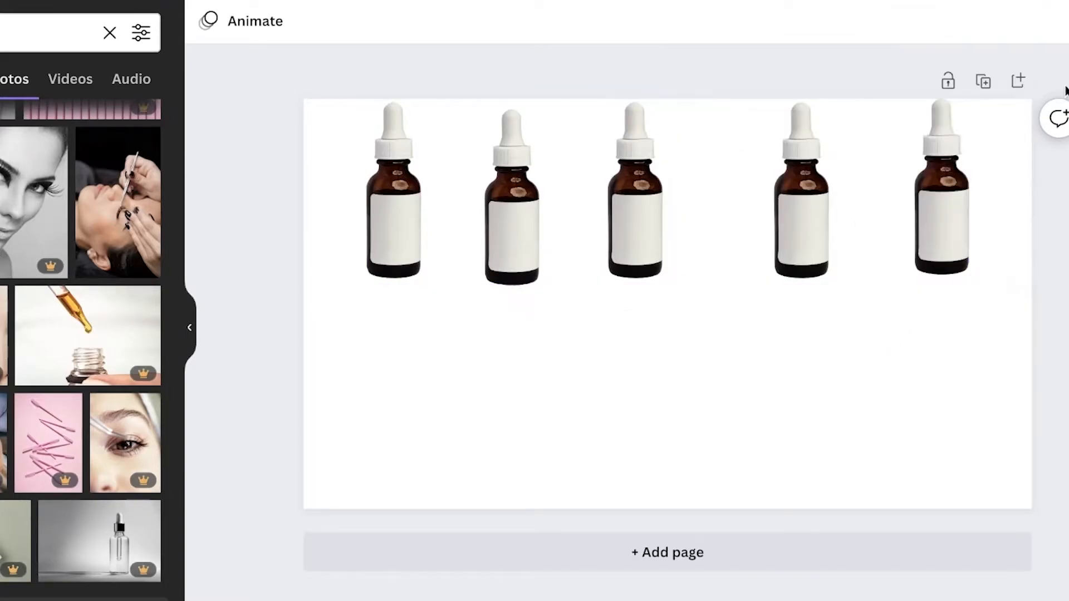
- Ungroup the bottles, space them evenly in one level row and center the row across the cover's upper part
click(944, 233)
click(934, 23)
click(978, 360)
drag(988, 221, 363, 209)
click(701, 337)
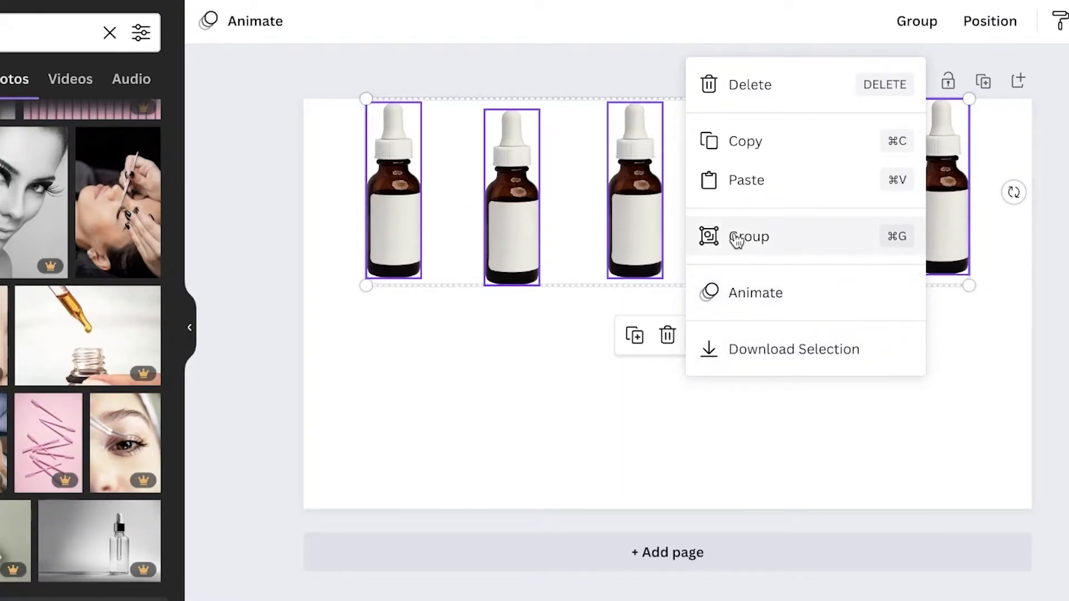
click(409, 342)
drag(368, 234, 363, 238)
drag(787, 228, 780, 227)
drag(939, 215, 879, 226)
drag(959, 311, 343, 201)
drag(394, 233, 426, 246)
click(432, 418)
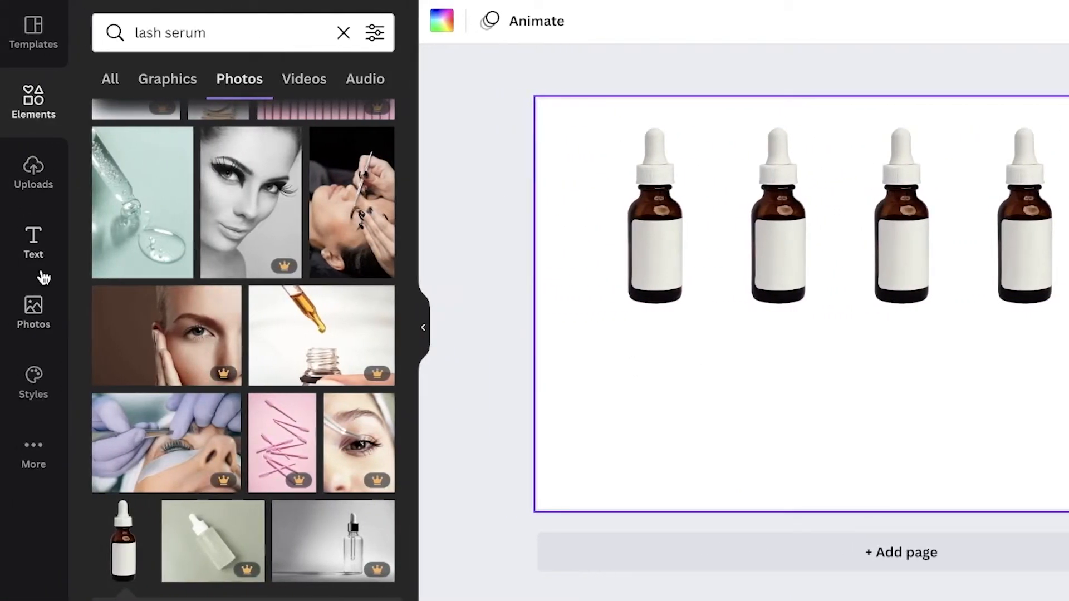
- Browse the text, element and template options, try the "Magic Happens" template on the cover and undo it
click(37, 270)
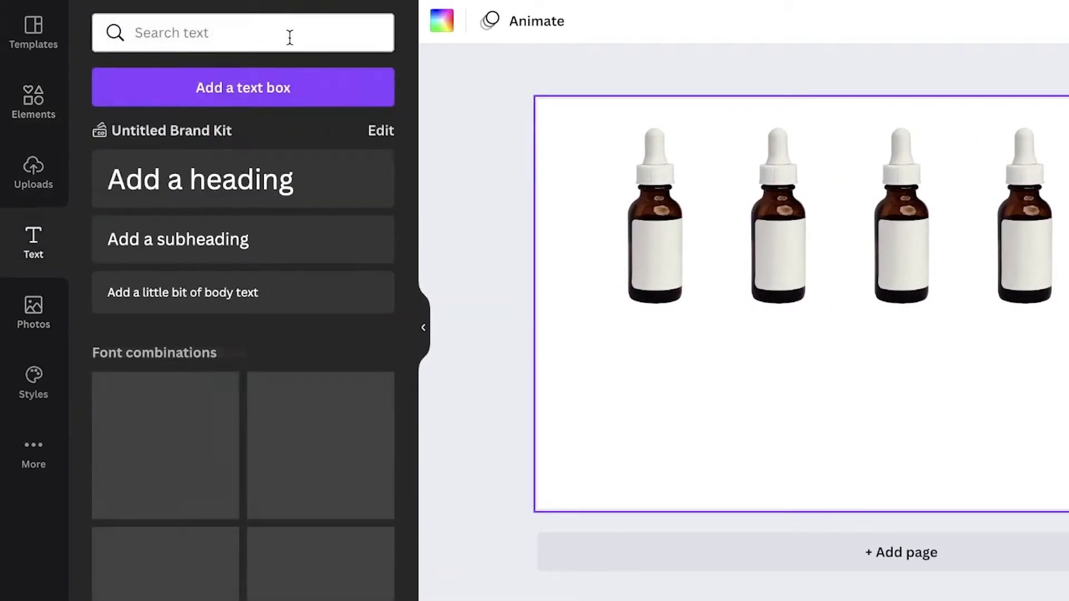
click(18, 96)
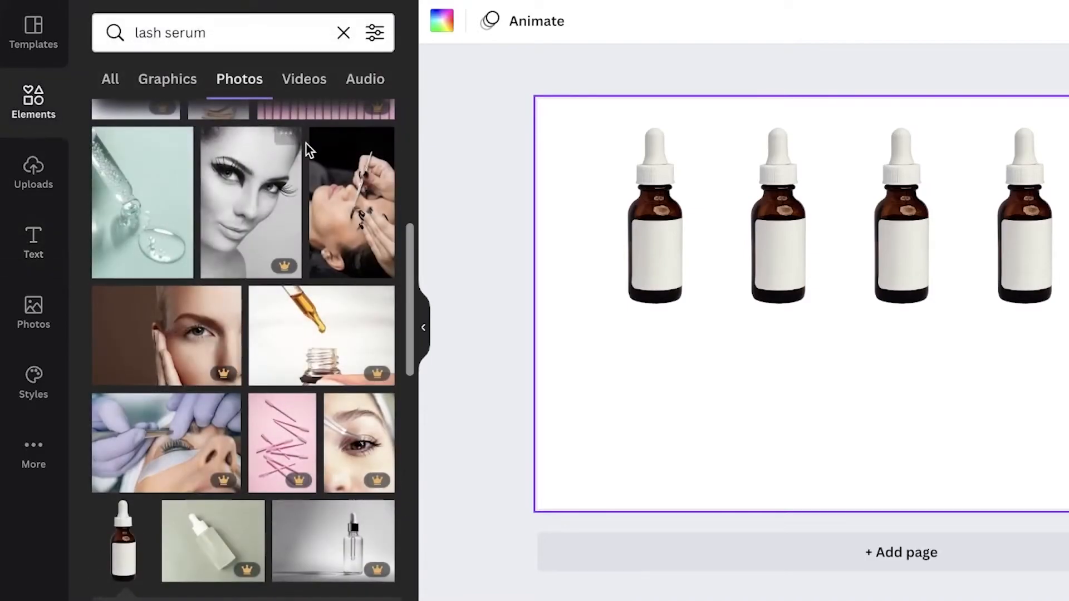
click(14, 43)
scroll(277, 437, down, 2)
click(218, 357)
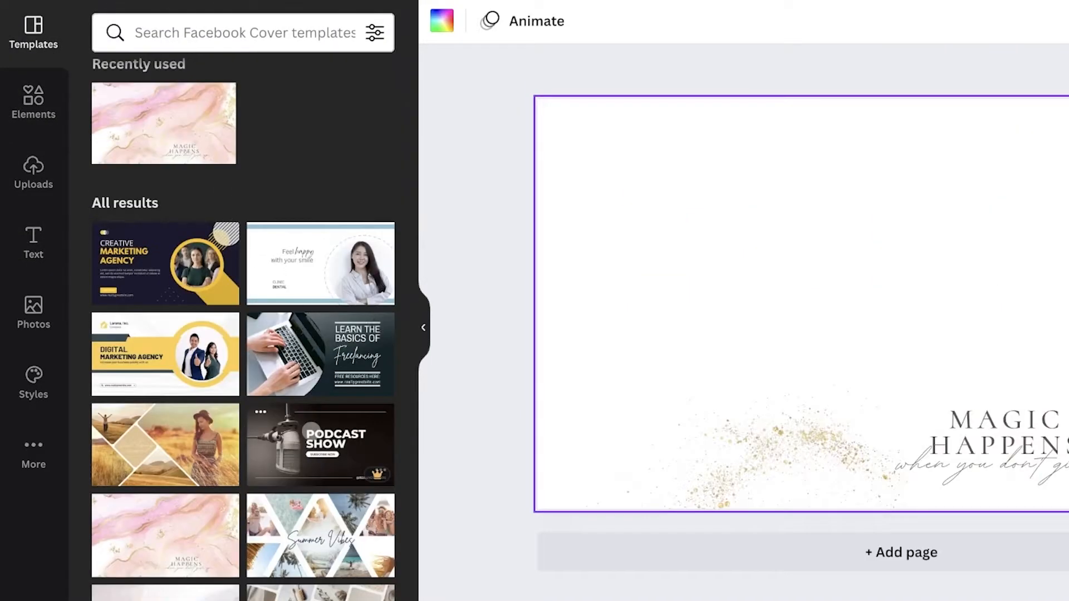
key(ctrl+z)
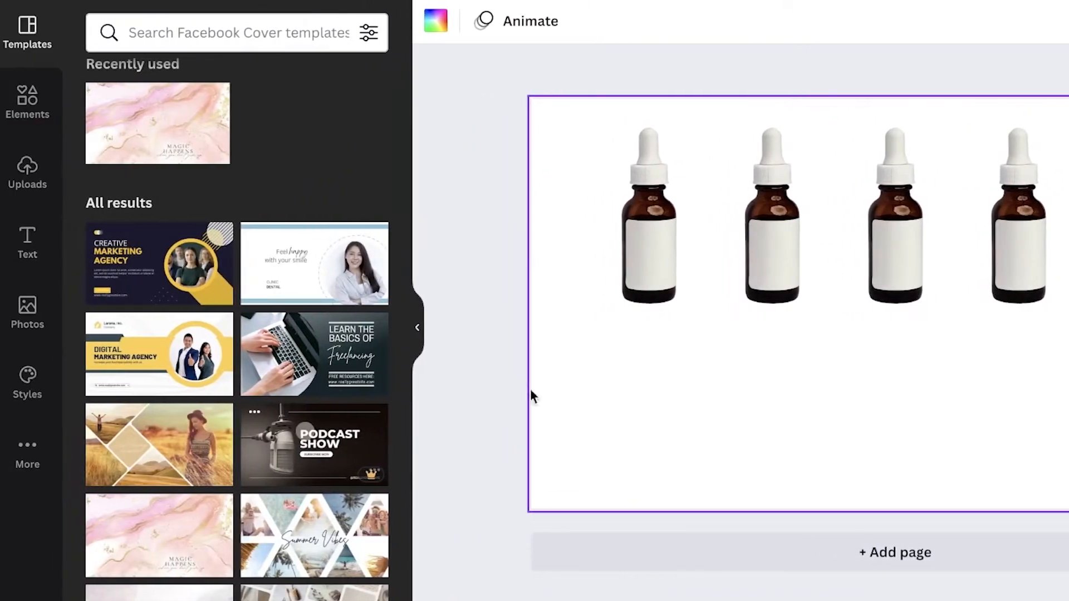
- Add the "Talk to us" font combination below the bottles and reduce it to one line reading "LASH GROW - BE A SMARTER YOU"
click(31, 241)
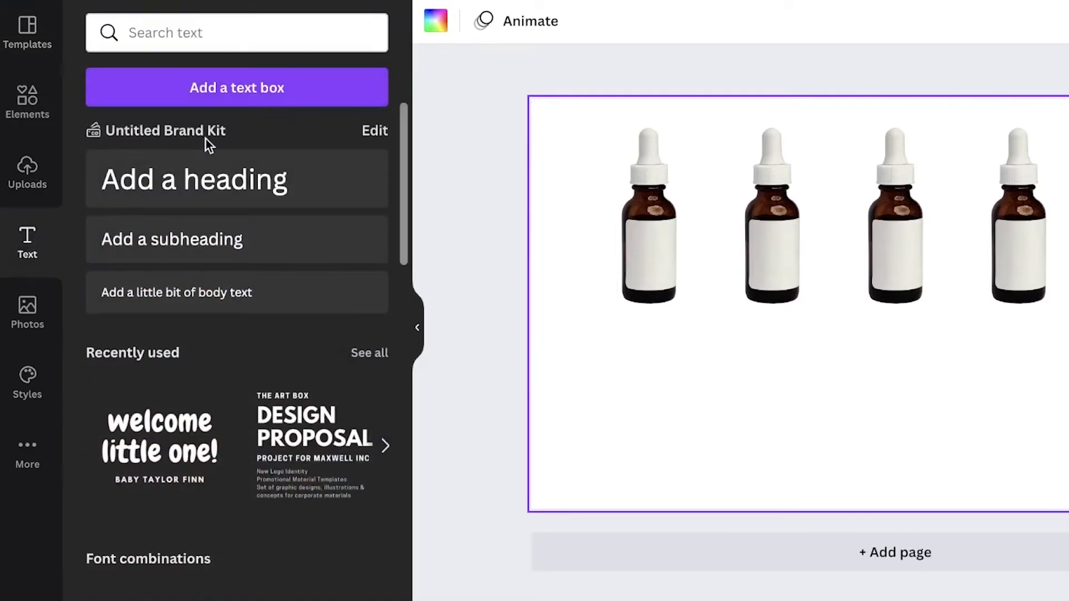
scroll(232, 388, down, 8)
scroll(239, 218, up, 1)
click(181, 205)
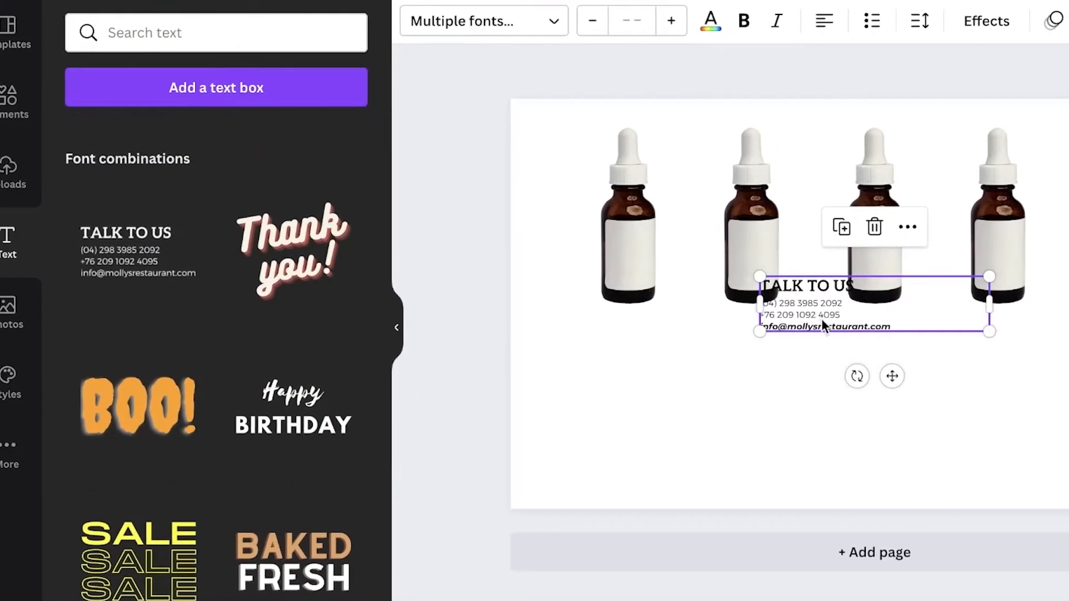
drag(823, 325, 821, 446)
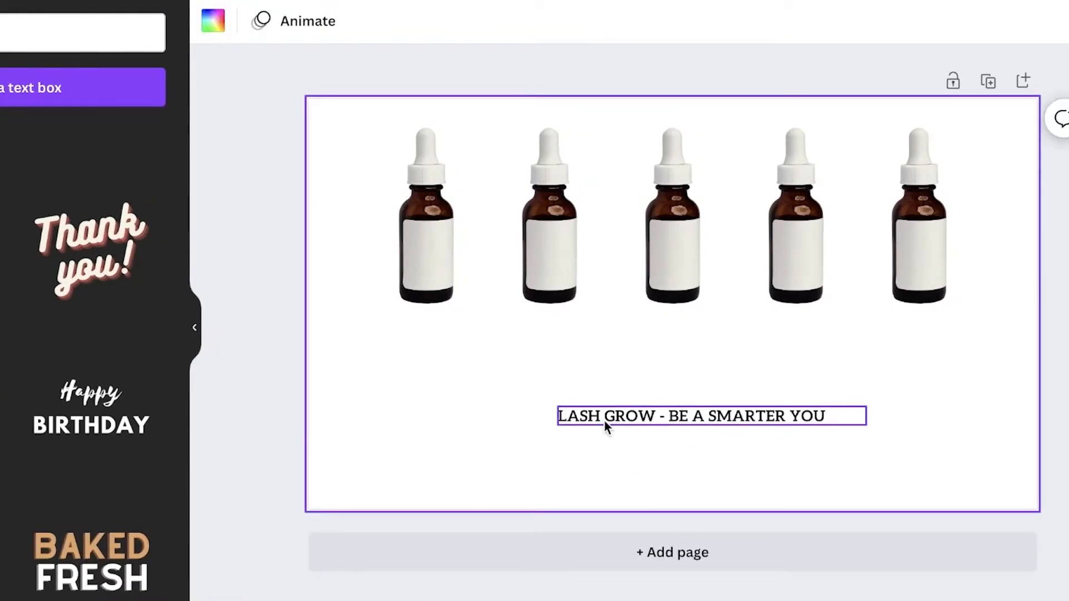
- Enlarge the slogan to font size 45.1, fit its box to the text and center it below the bottles
drag(604, 421, 327, 350)
drag(627, 408, 778, 427)
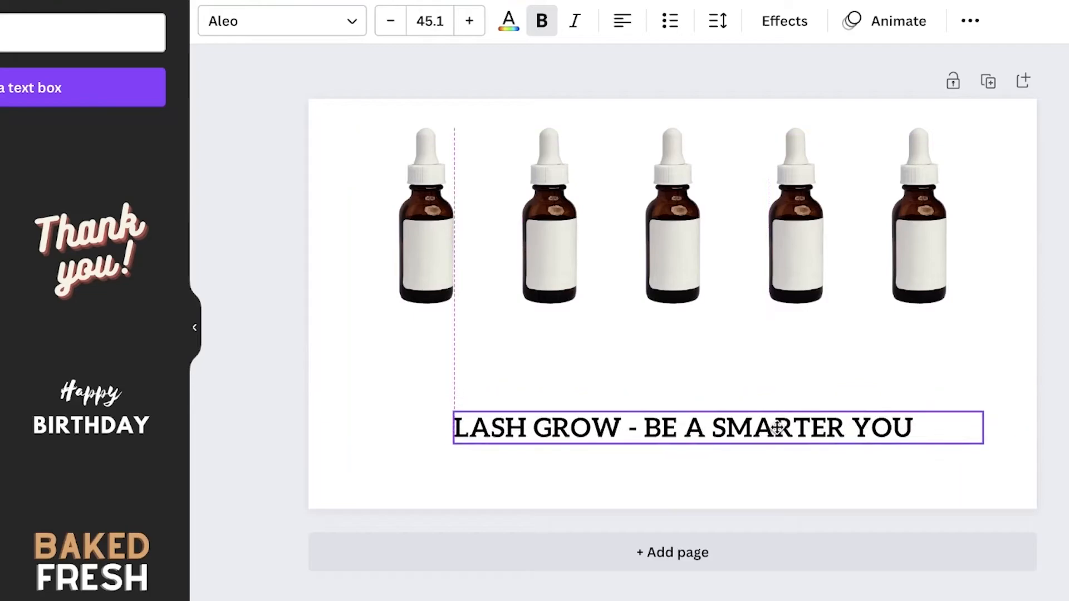
drag(966, 428, 926, 426)
drag(790, 449, 710, 389)
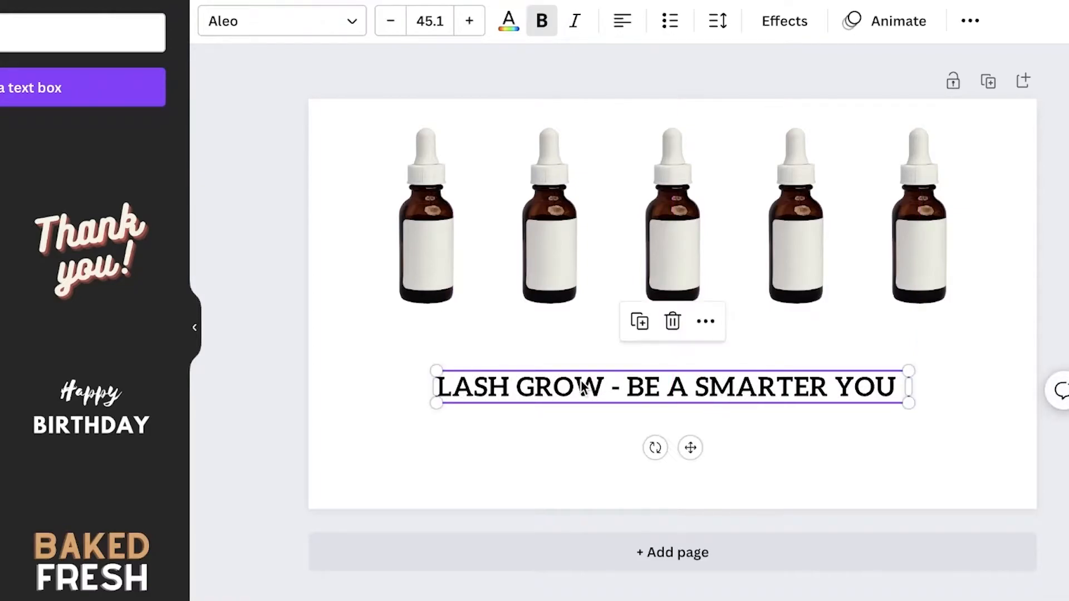
click(344, 164)
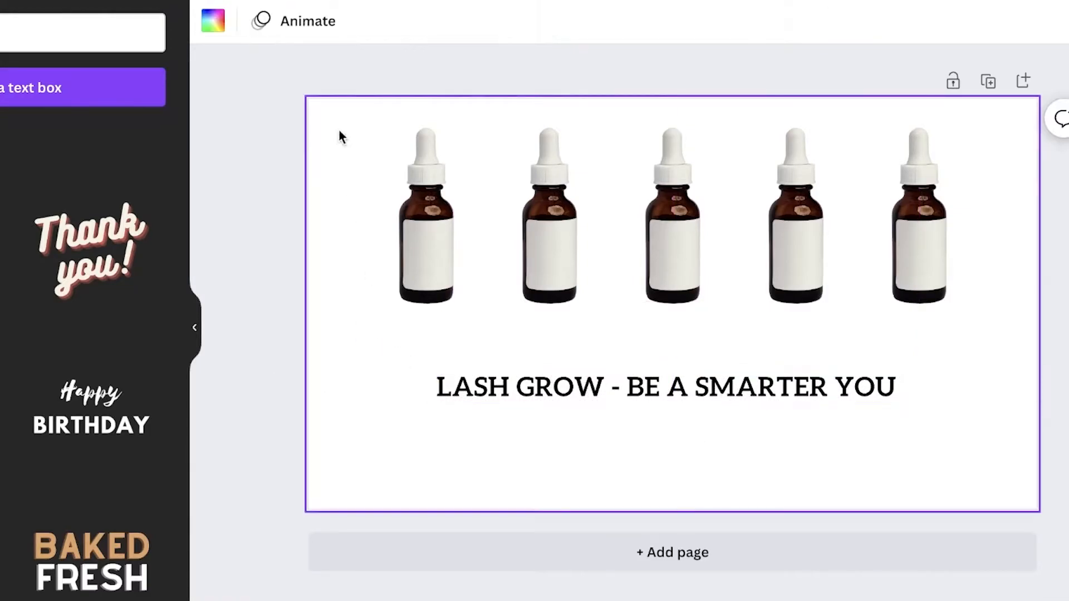
- Set the cover's background to a custom pale dusty pink
click(213, 21)
click(0, 261)
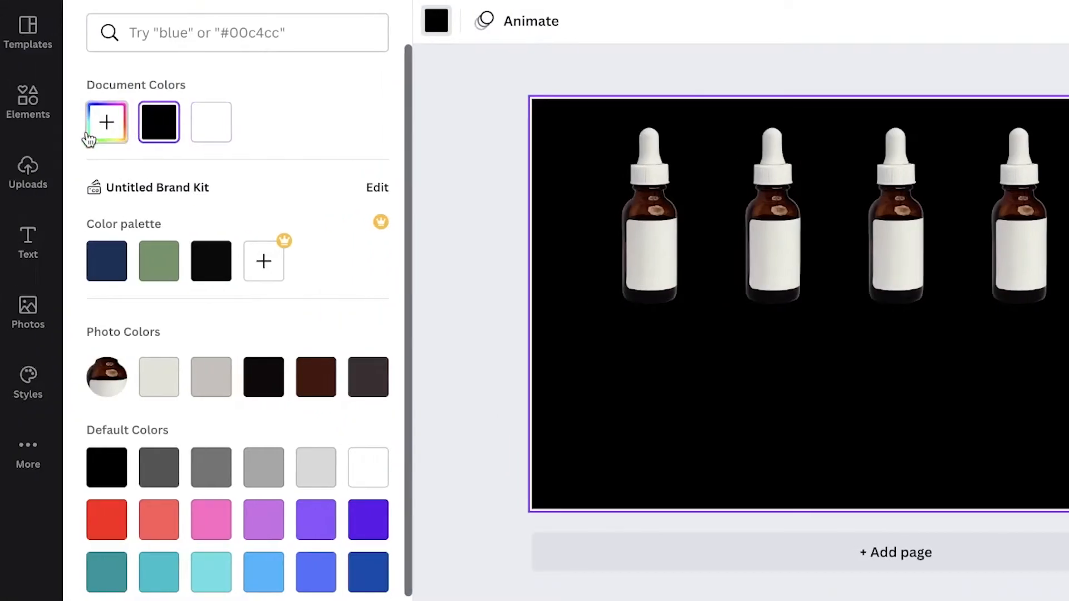
click(89, 138)
drag(114, 187, 156, 173)
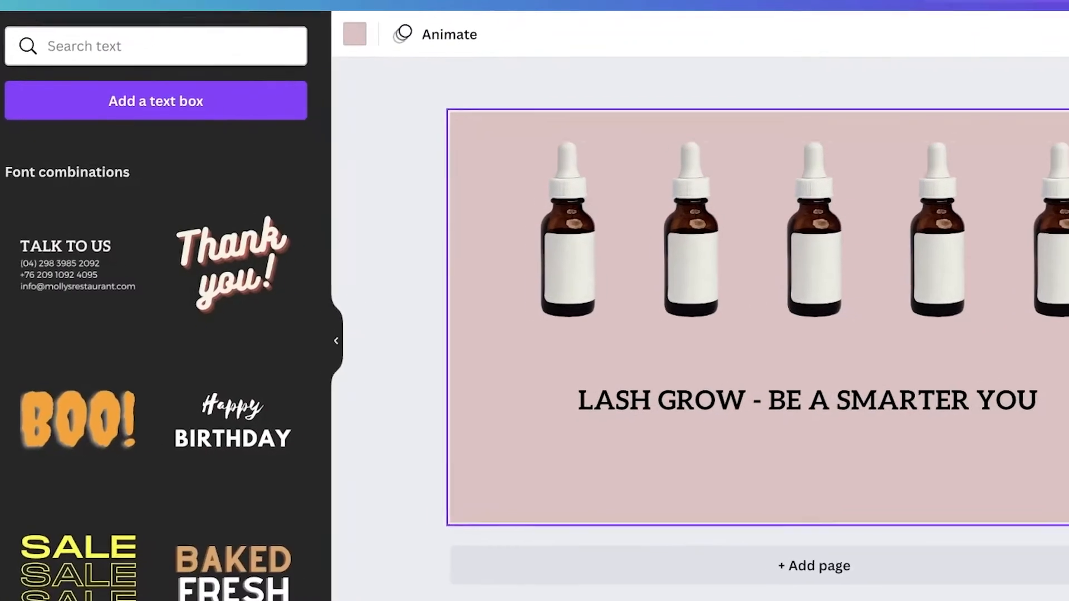
- Download the finished cover design as a PNG file and return to the LashGrow Page on Facebook
click(1002, 23)
click(807, 510)
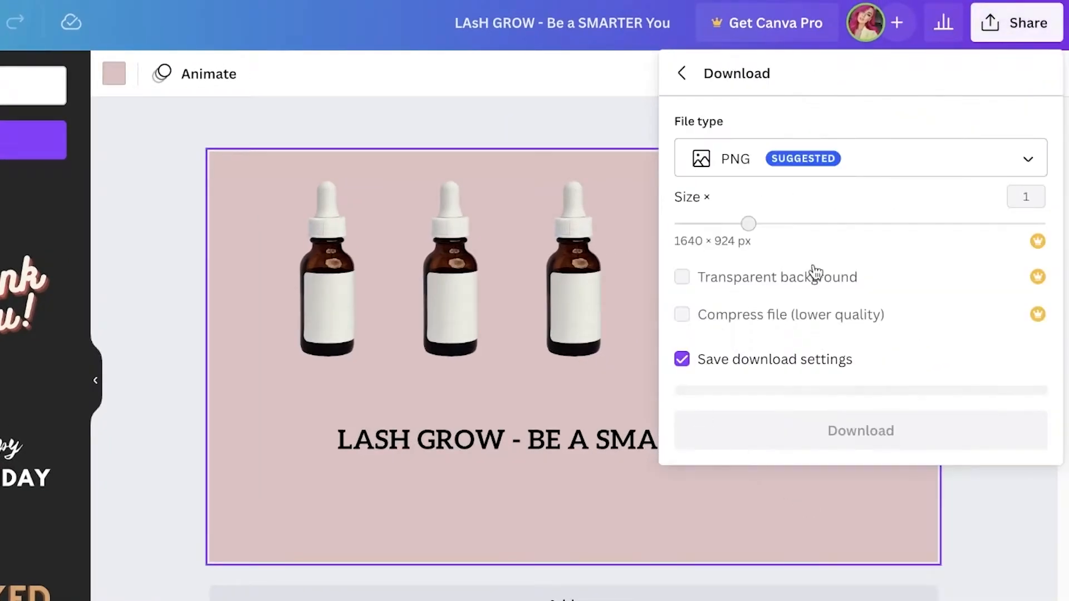
click(802, 170)
click(1034, 434)
click(1021, 425)
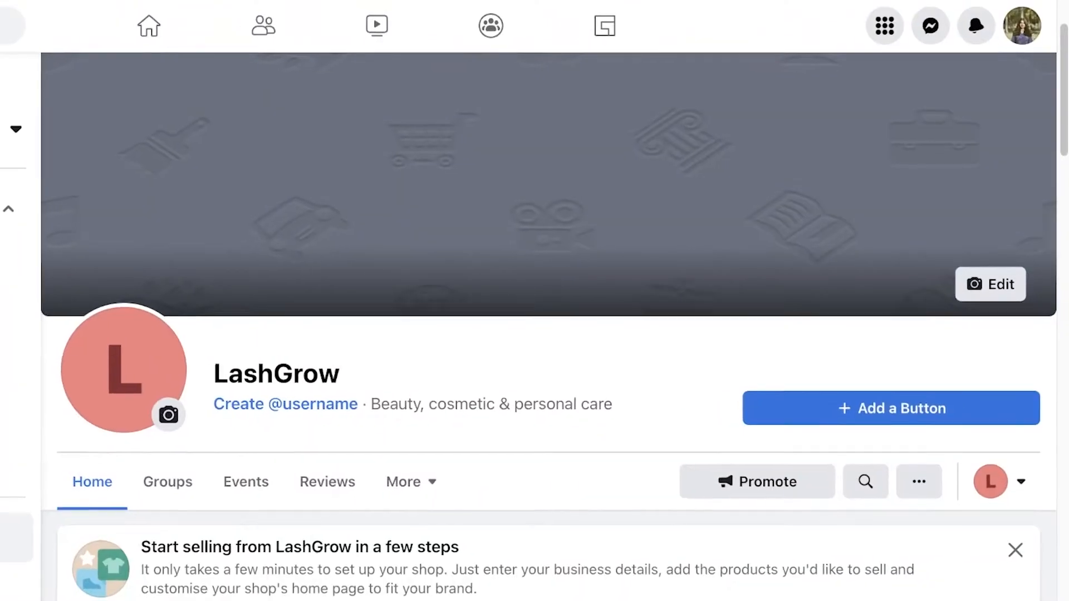
- Upload "LAsH GROW - Be a SMARTER You.png" from Downloads as the Page's cover photo, check its position and save the change
click(992, 284)
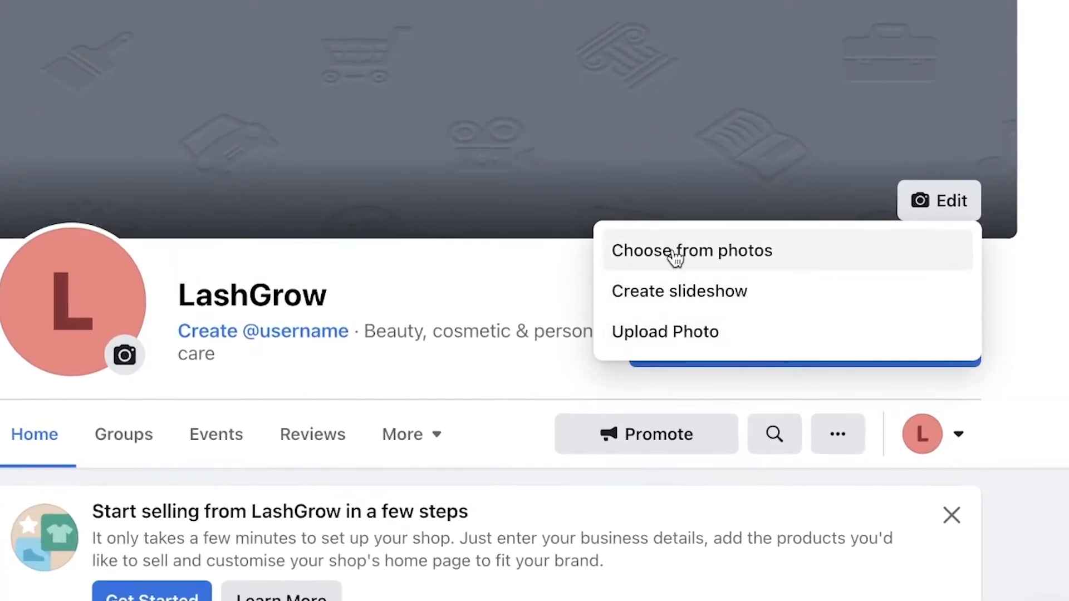
click(675, 257)
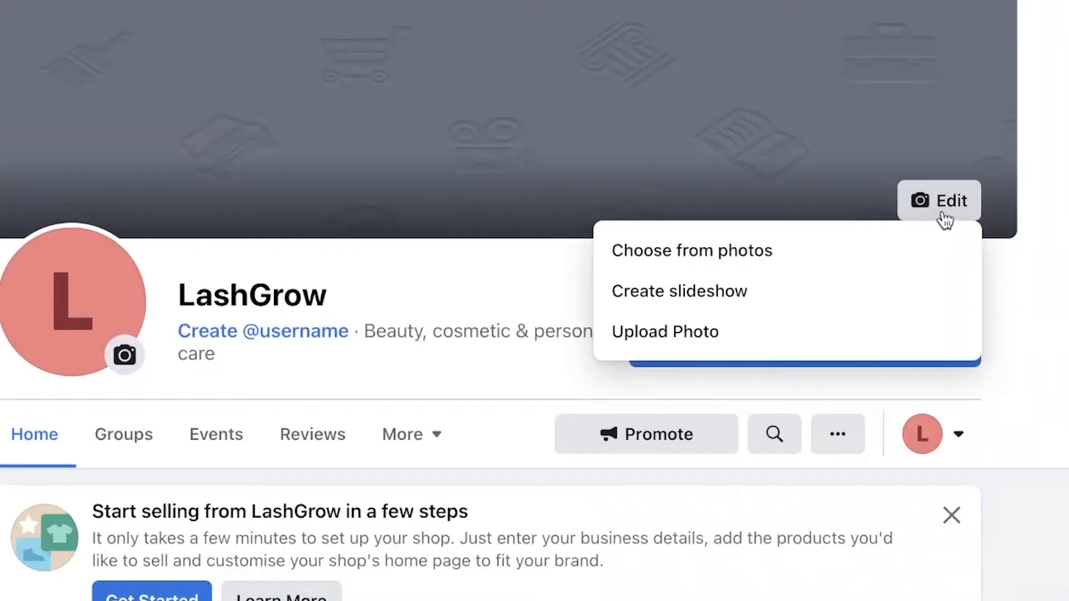
click(690, 347)
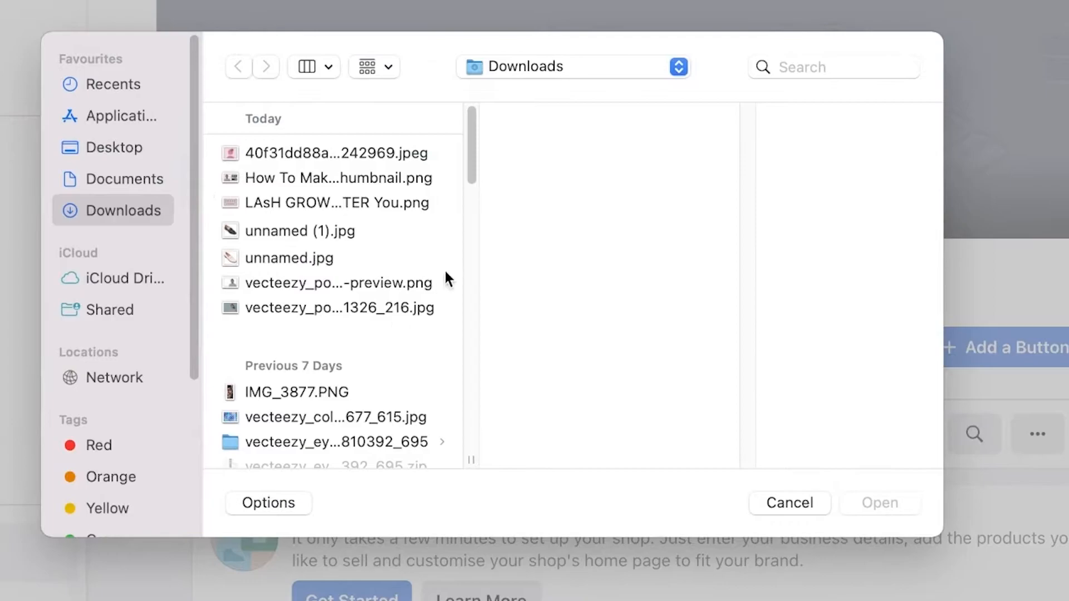
click(295, 178)
click(299, 202)
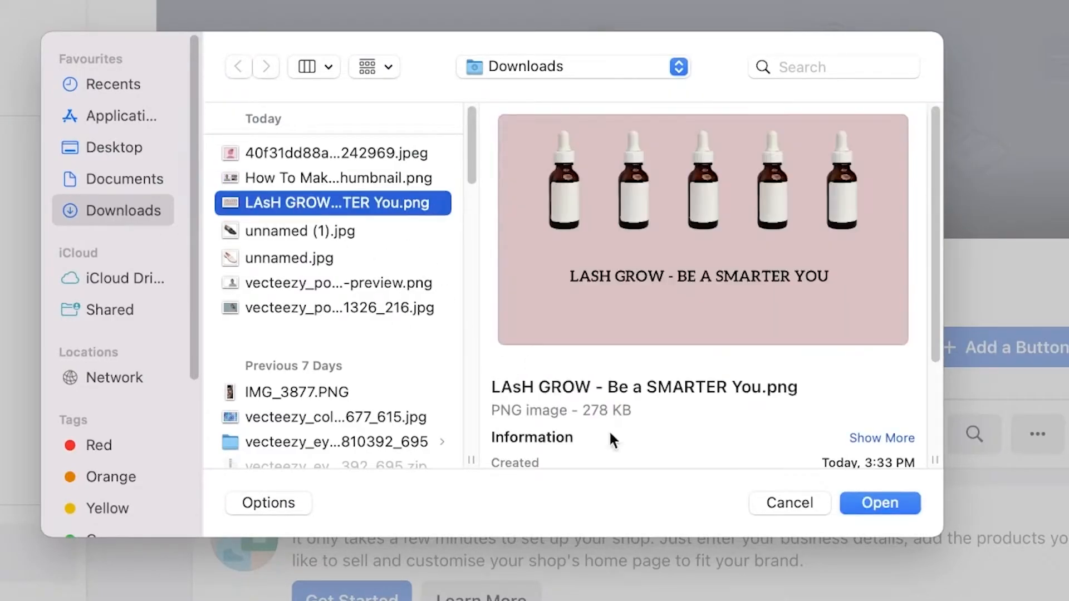
click(881, 504)
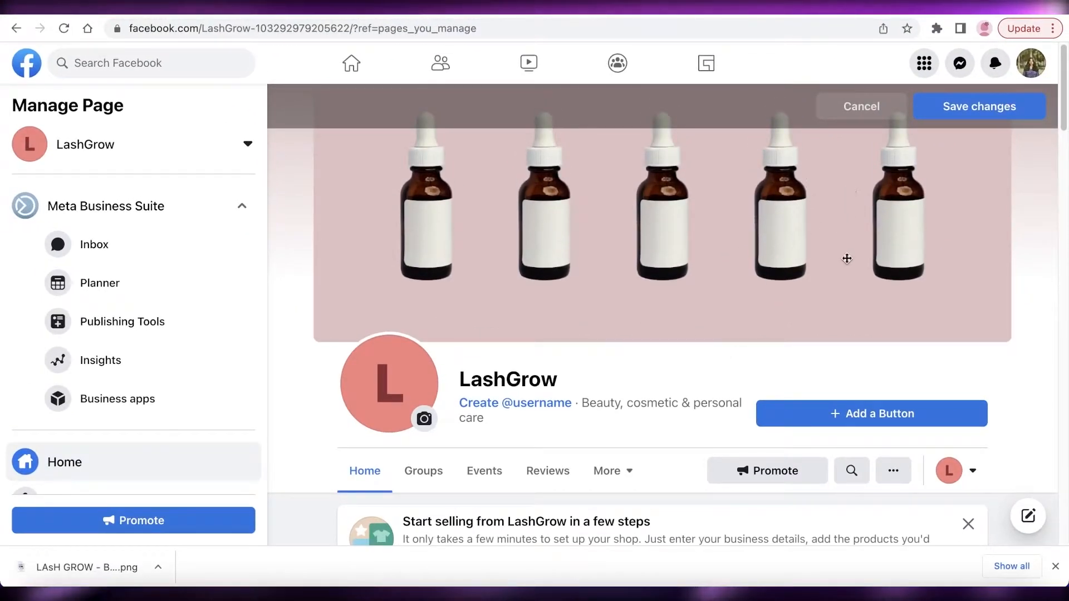
drag(747, 246, 725, 302)
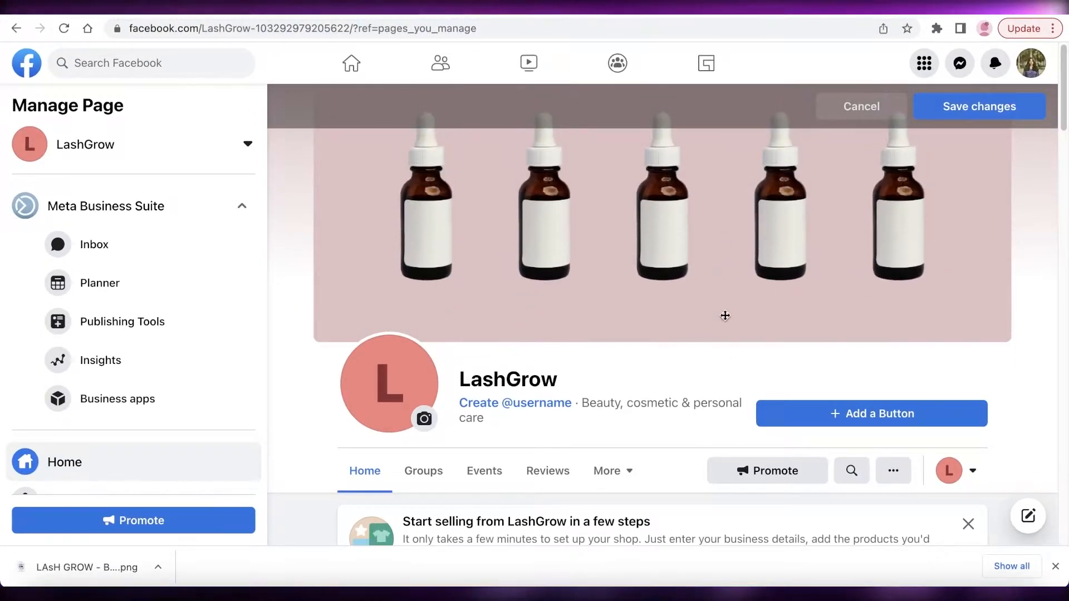
click(938, 108)
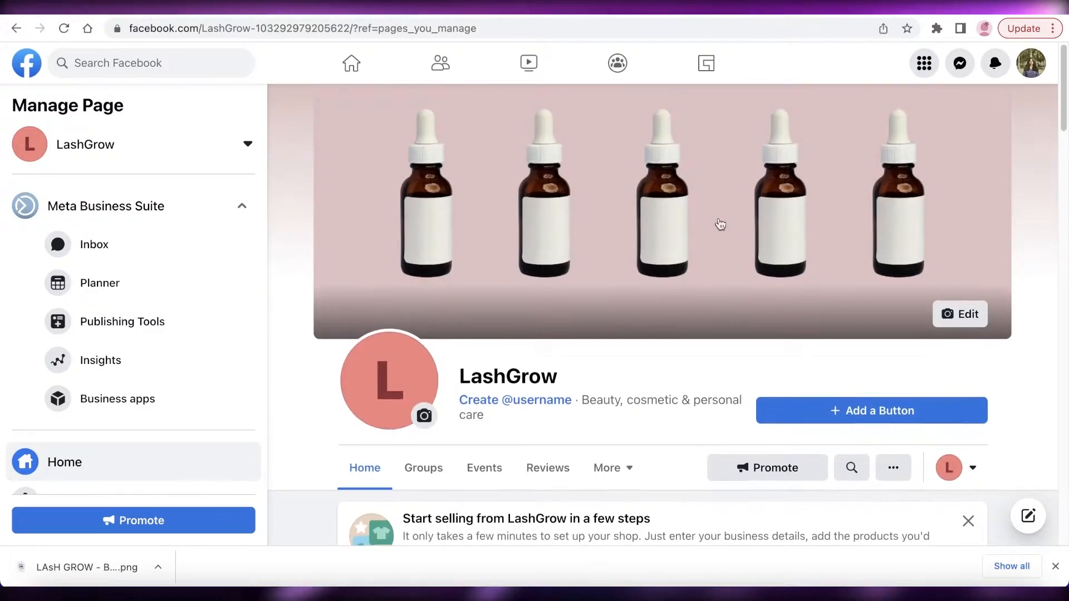
- Look over the Page with its new cover and view the current profile picture at full size
scroll(604, 231, down, 6)
scroll(605, 233, up, 6)
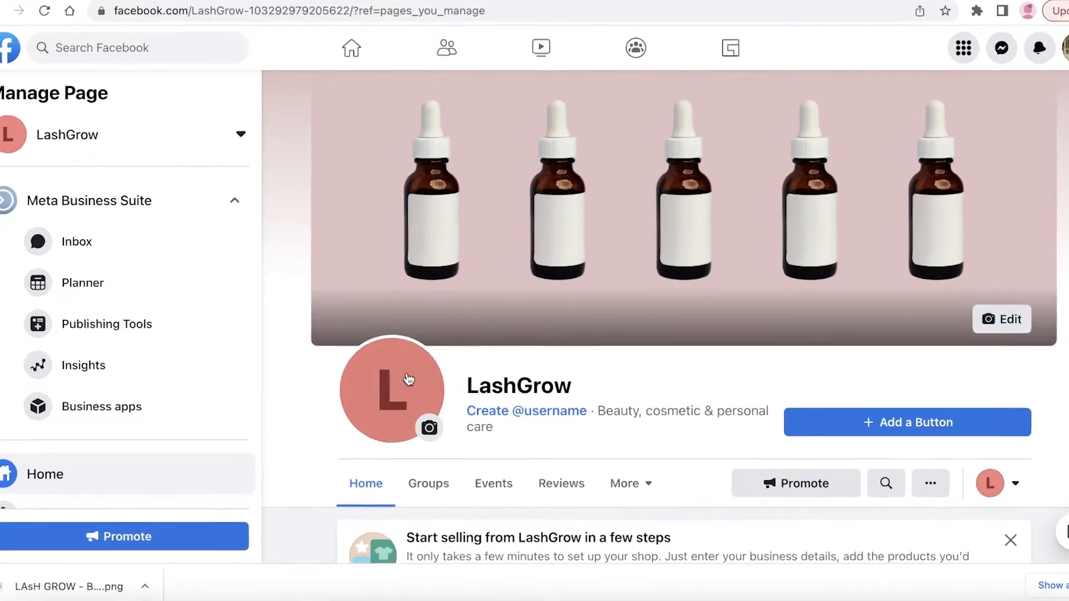
click(402, 375)
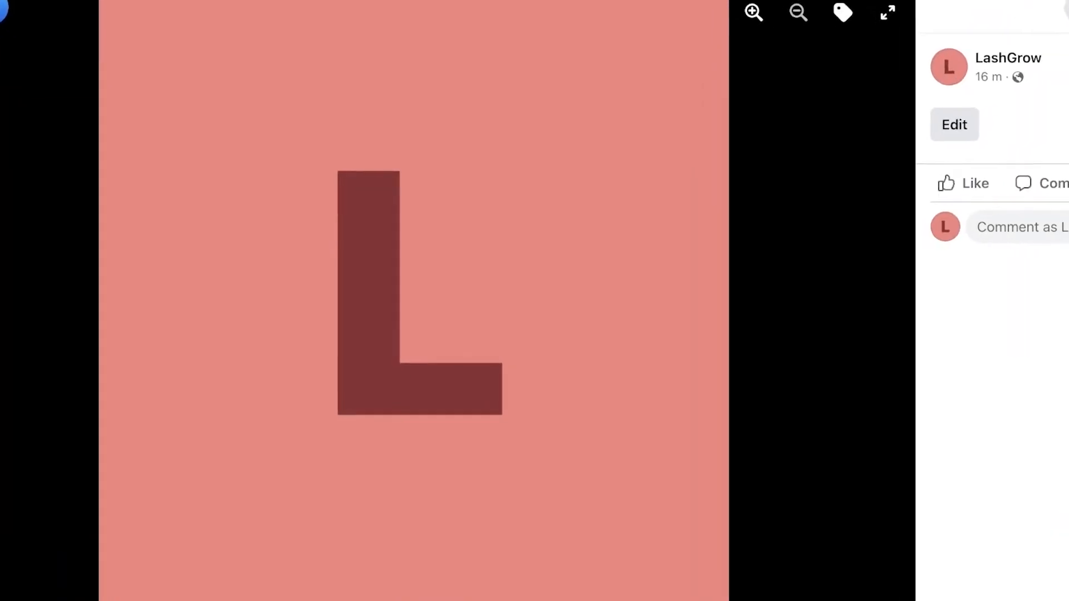
key(Escape)
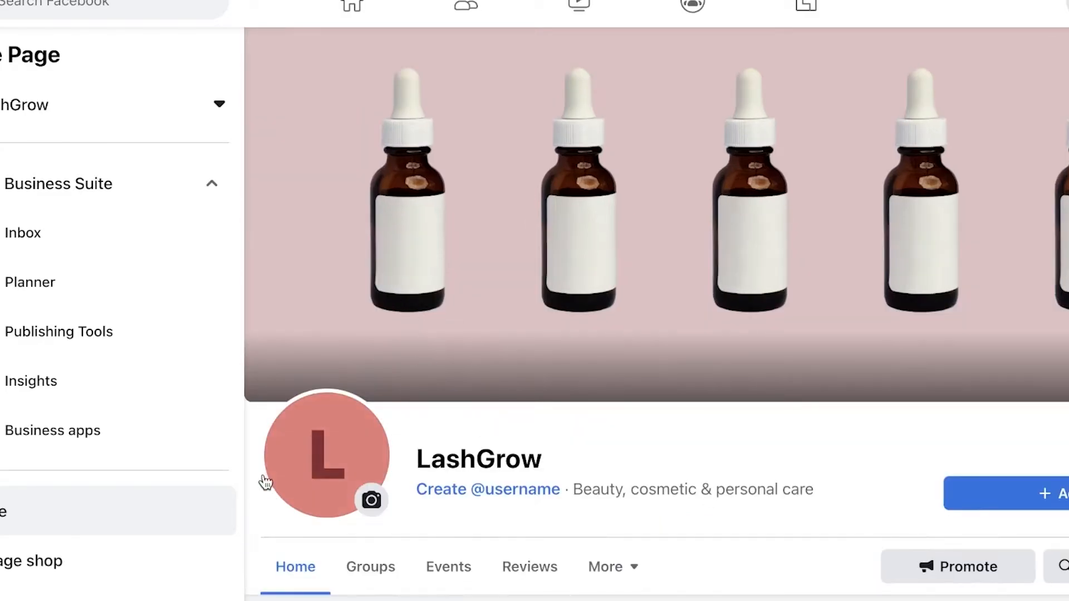
scroll(257, 437, down, 3)
scroll(256, 401, up, 2)
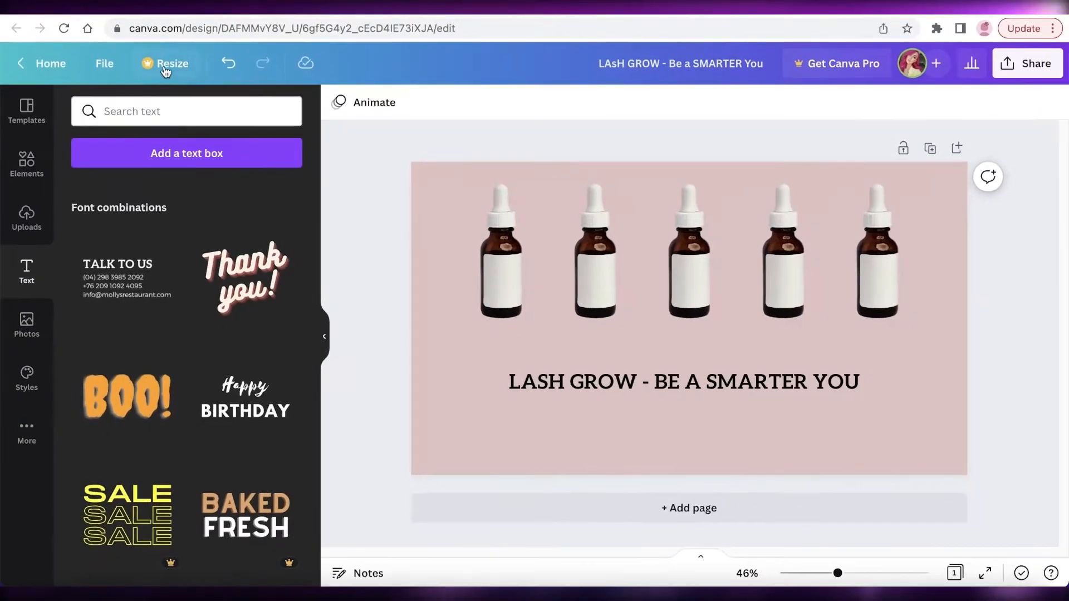
- Leave the cover design and search Canva's templates for Facebook profile pictures
click(35, 62)
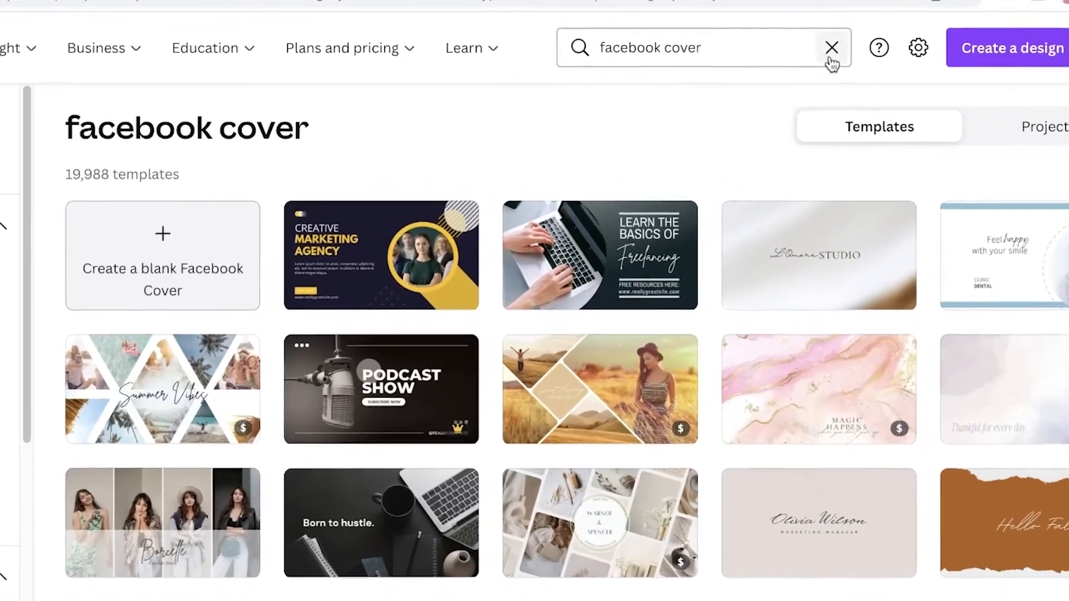
click(810, 65)
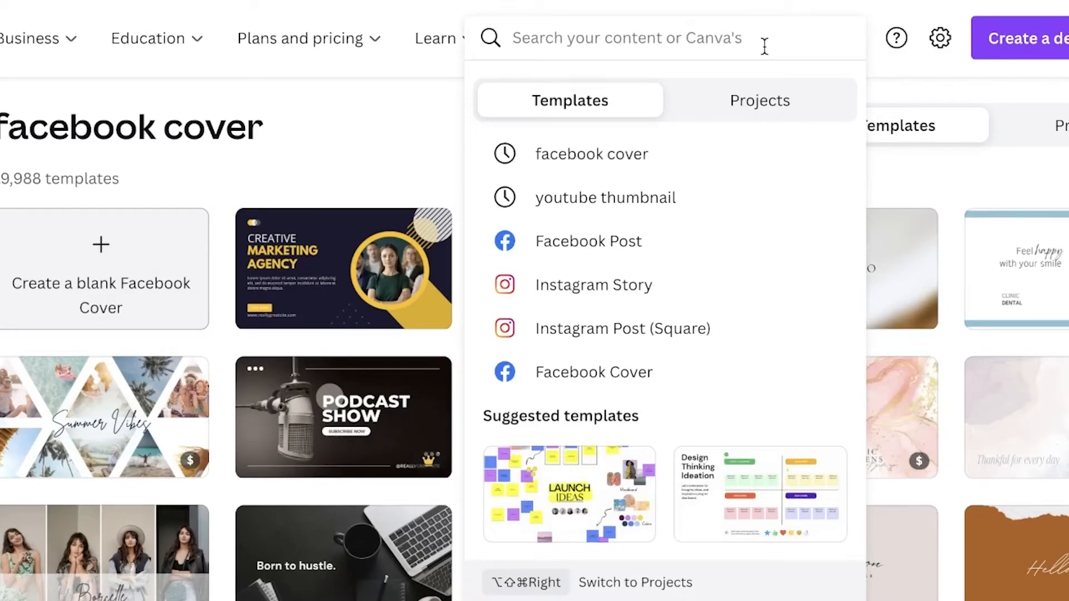
text(facebook profile)
click(632, 341)
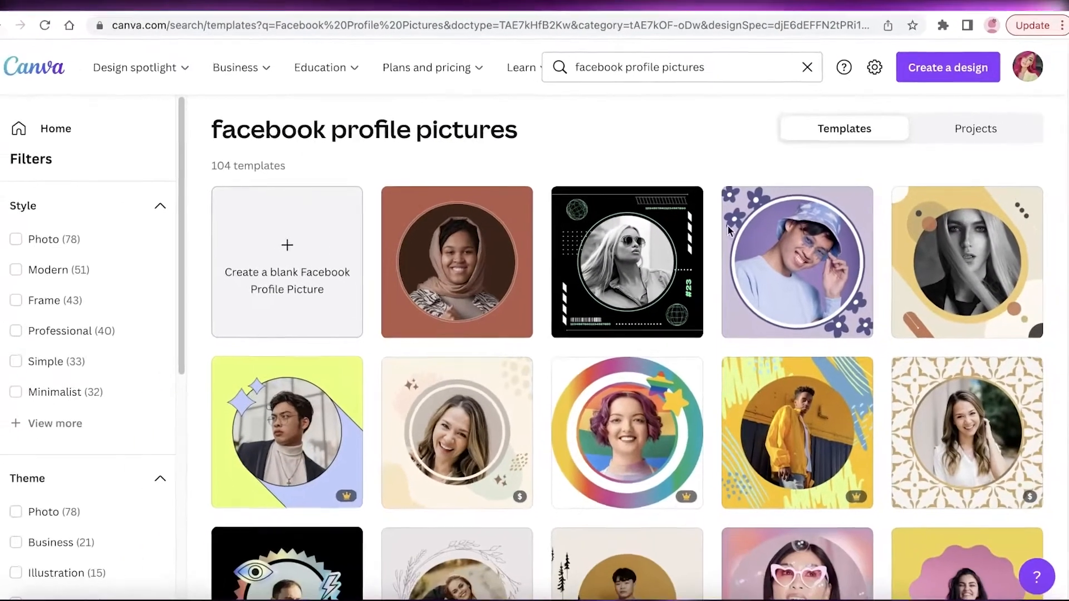
- Browse the profile picture templates and open the yellow one with a woman in a pink scalloped frame
scroll(963, 242, down, 3)
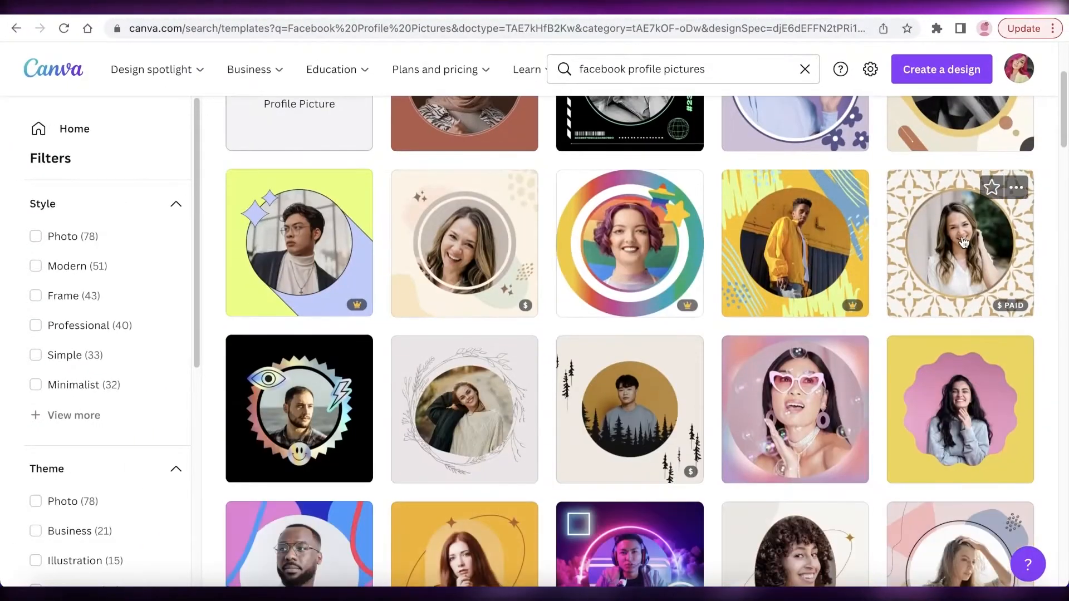
scroll(302, 293, down, 2)
scroll(302, 292, up, 3)
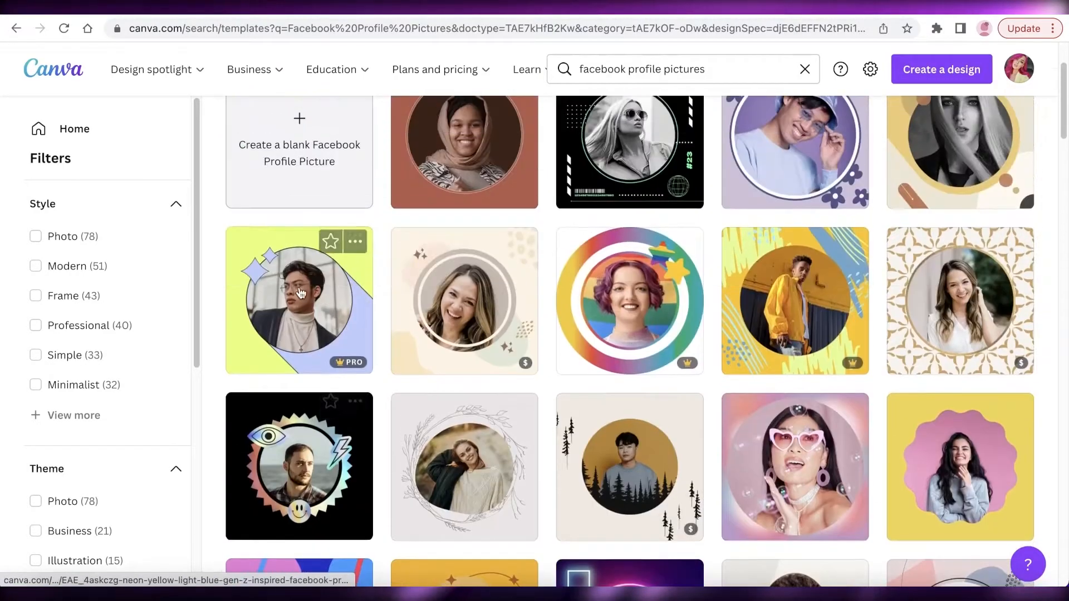
scroll(451, 295, up, 2)
scroll(753, 225, down, 3)
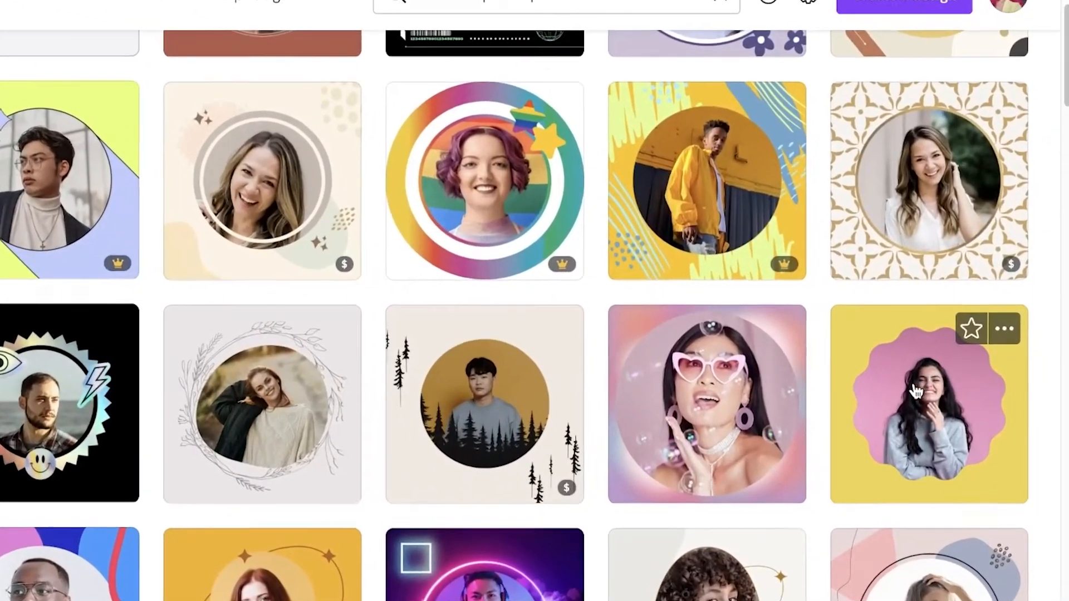
click(916, 391)
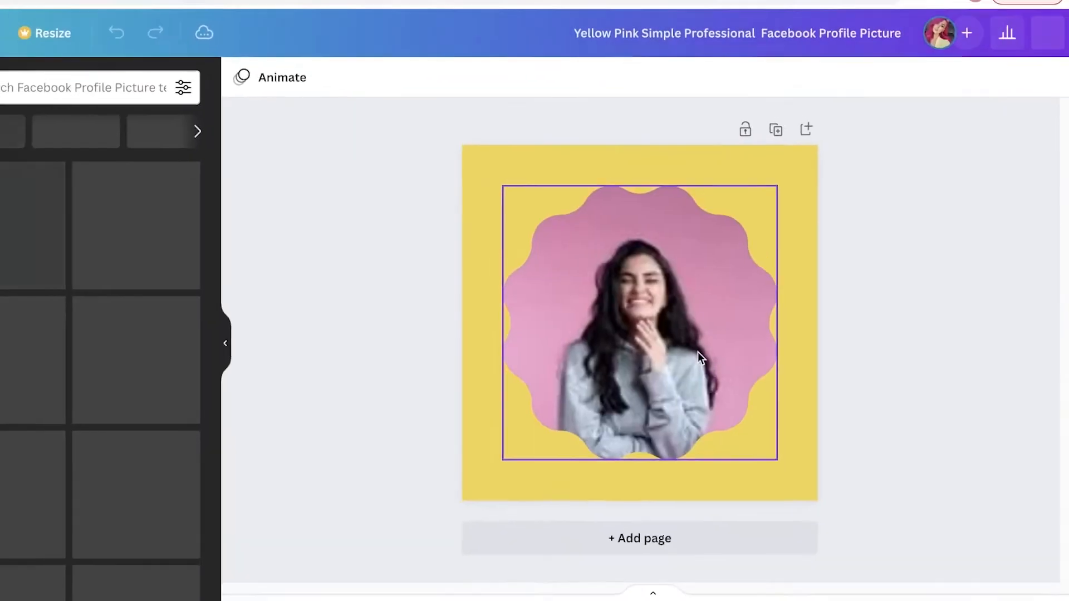
- Replace the woman's portrait in the scalloped frame with the photo of two false lashes, found by searching elements for eyelashes
click(697, 352)
key(Delete)
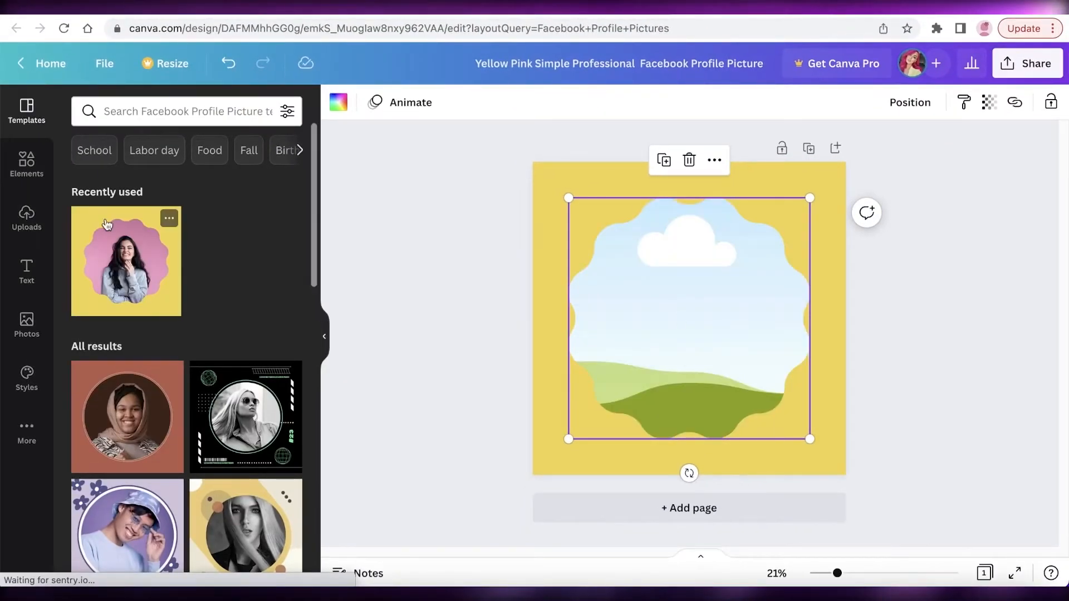
click(26, 161)
click(137, 106)
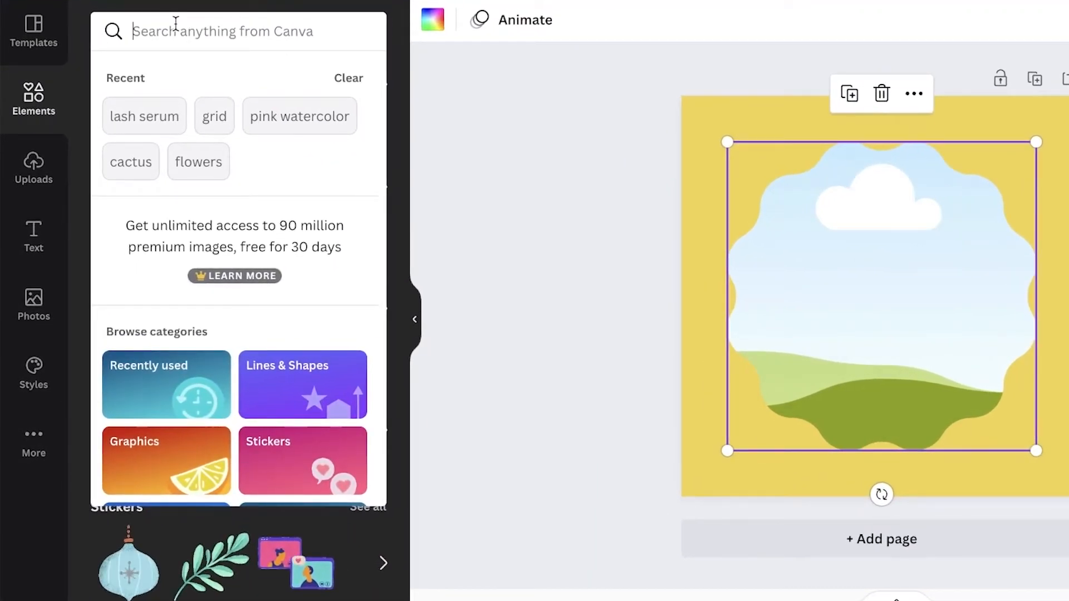
text(lash)
key(Return)
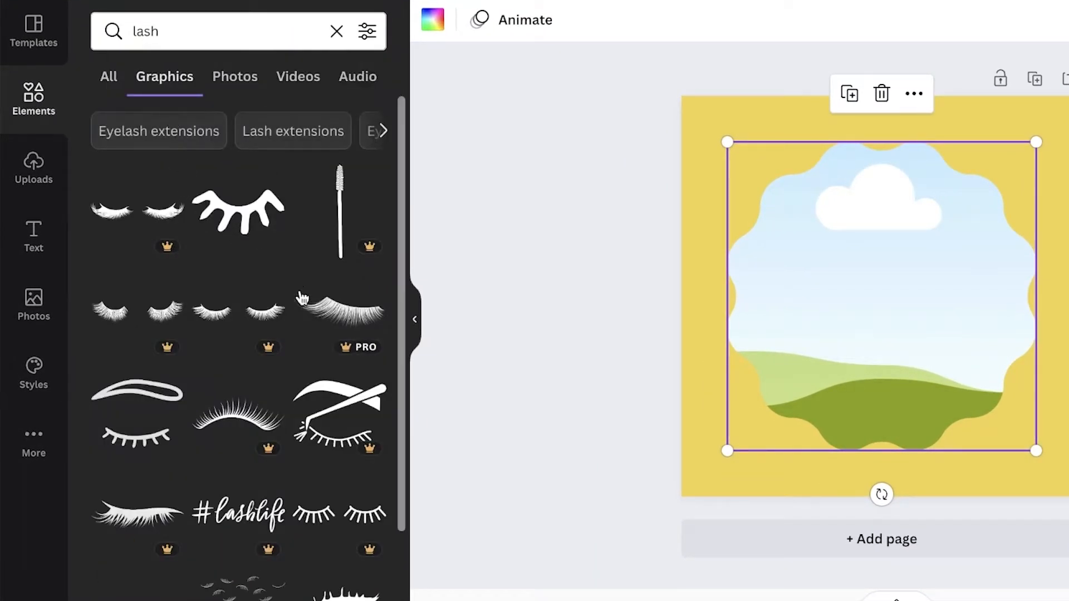
scroll(243, 504, down, 3)
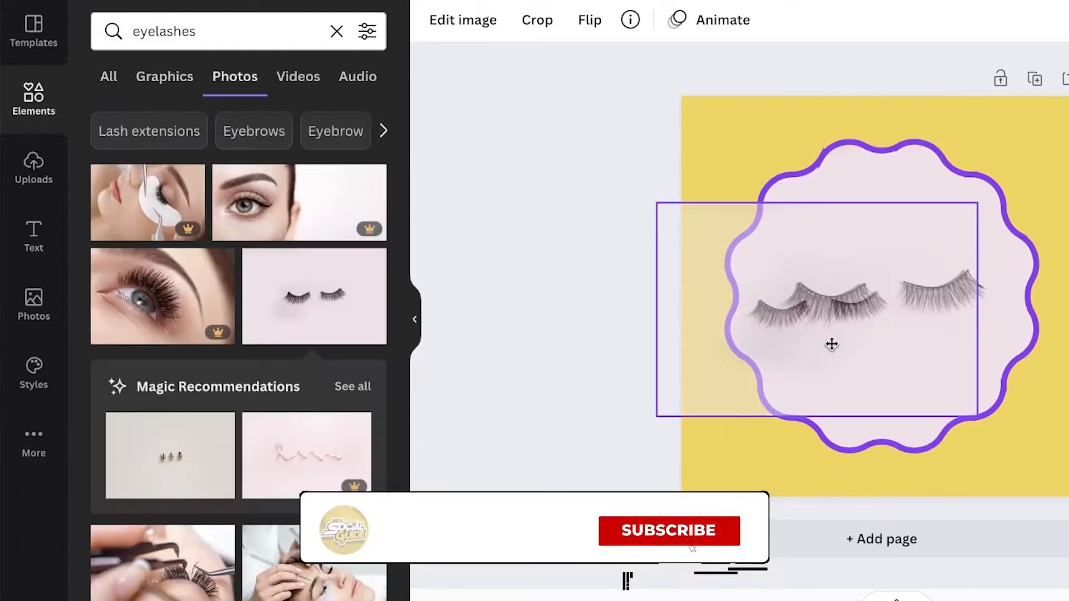
drag(830, 343, 858, 348)
click(493, 373)
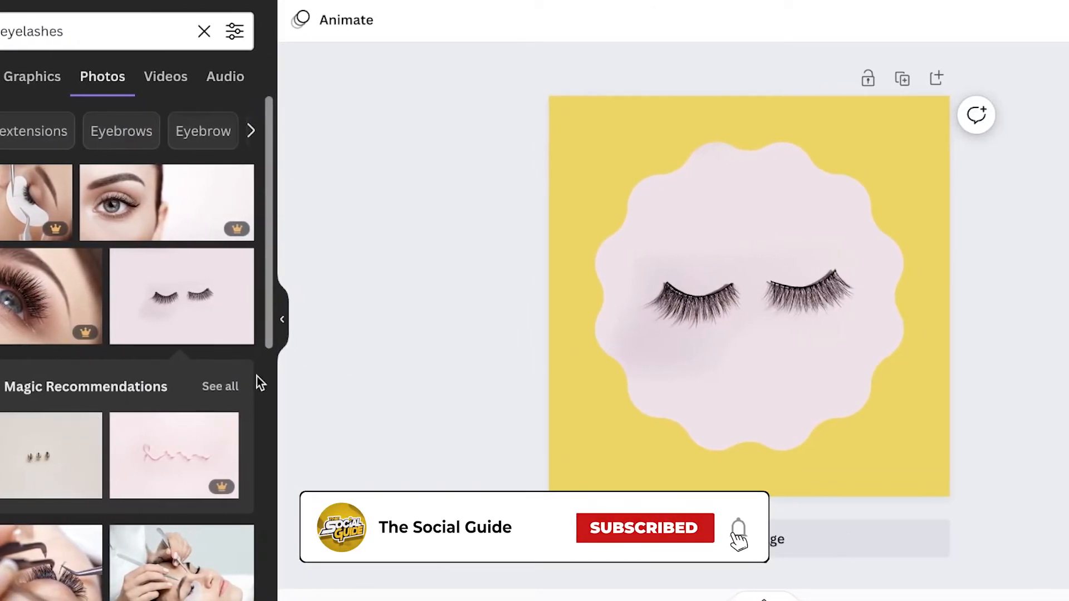
click(281, 386)
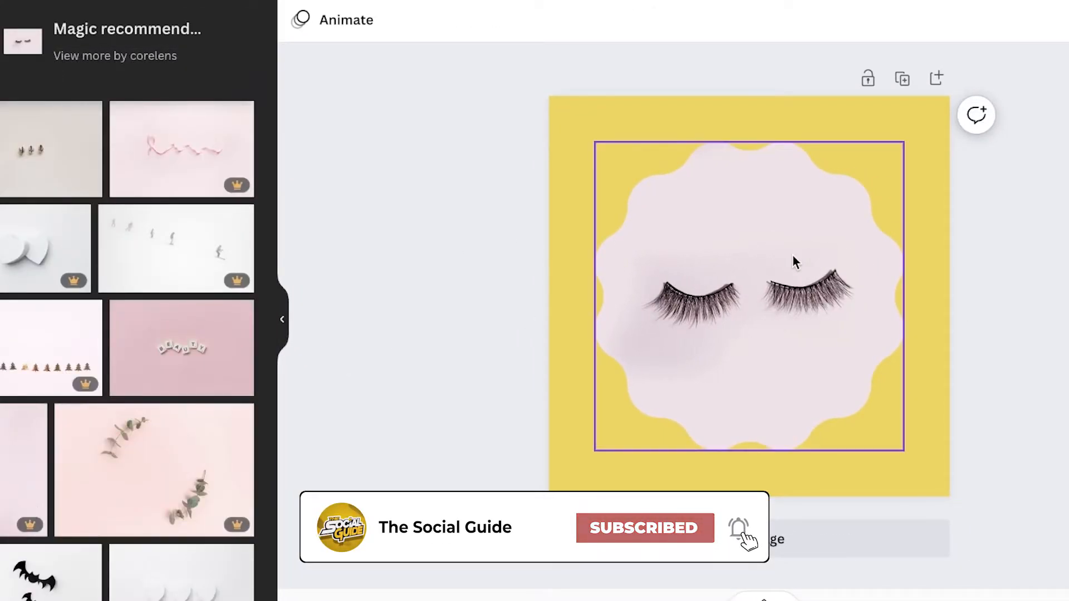
- Download the profile picture design as a PNG file and return to the LashGrow Page on Facebook
click(1017, 26)
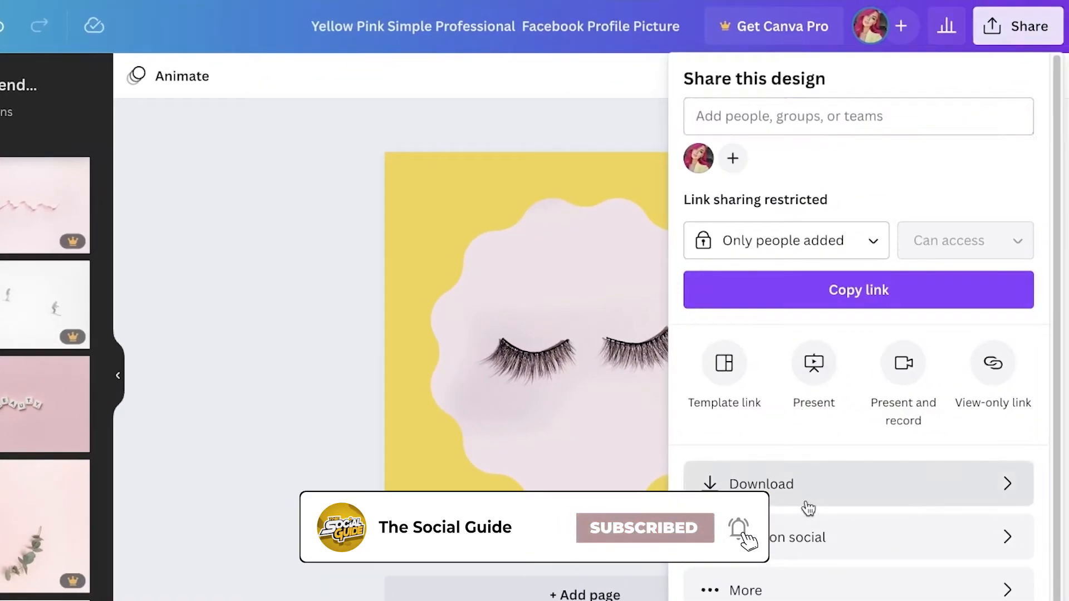
click(804, 501)
click(760, 161)
click(758, 190)
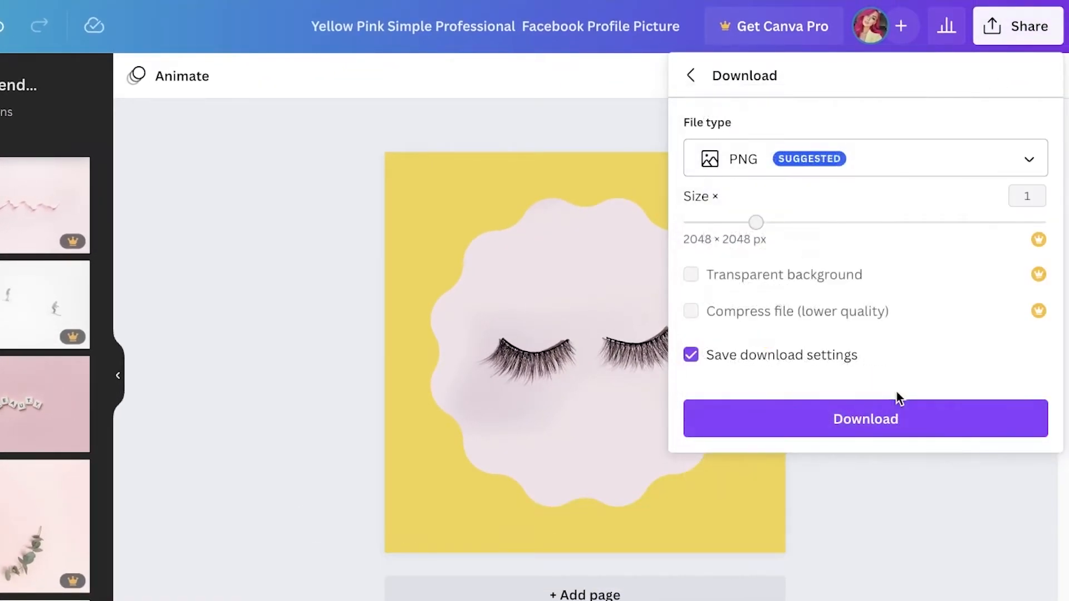
click(897, 400)
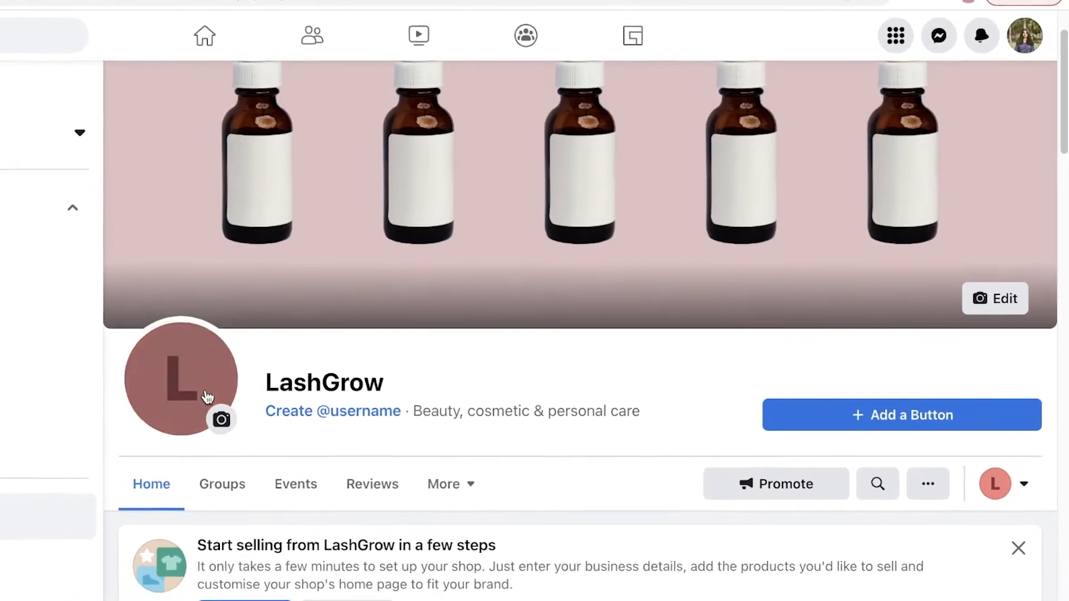
click(134, 387)
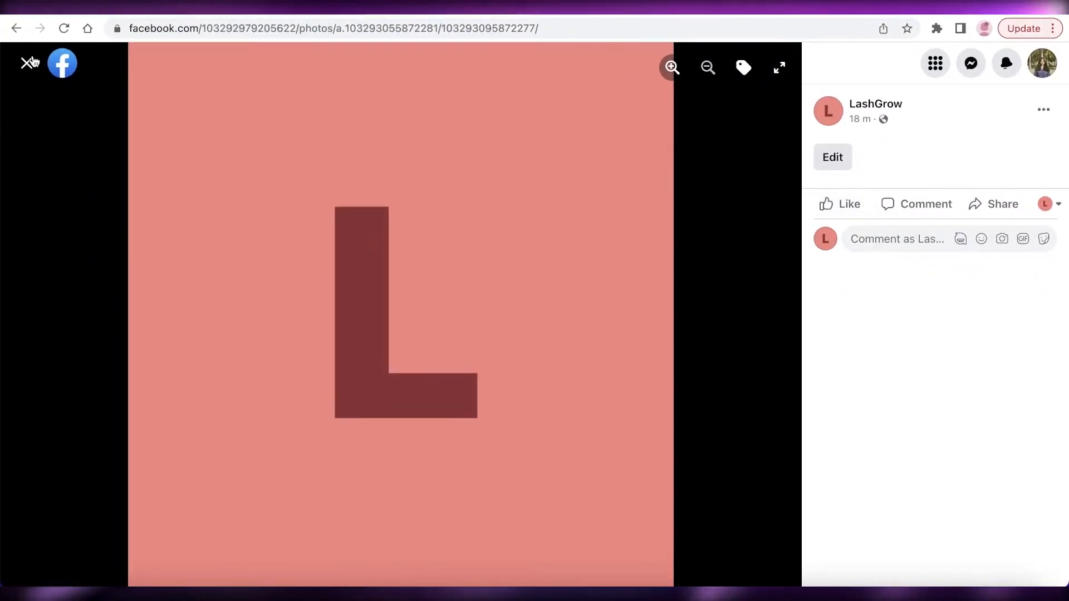
click(26, 62)
click(426, 389)
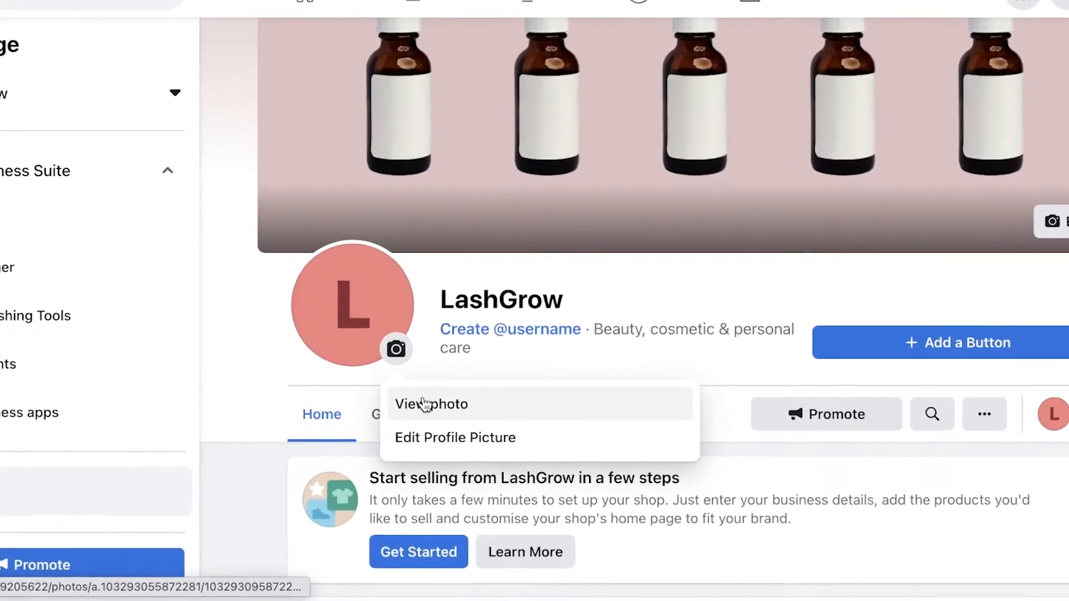
click(429, 438)
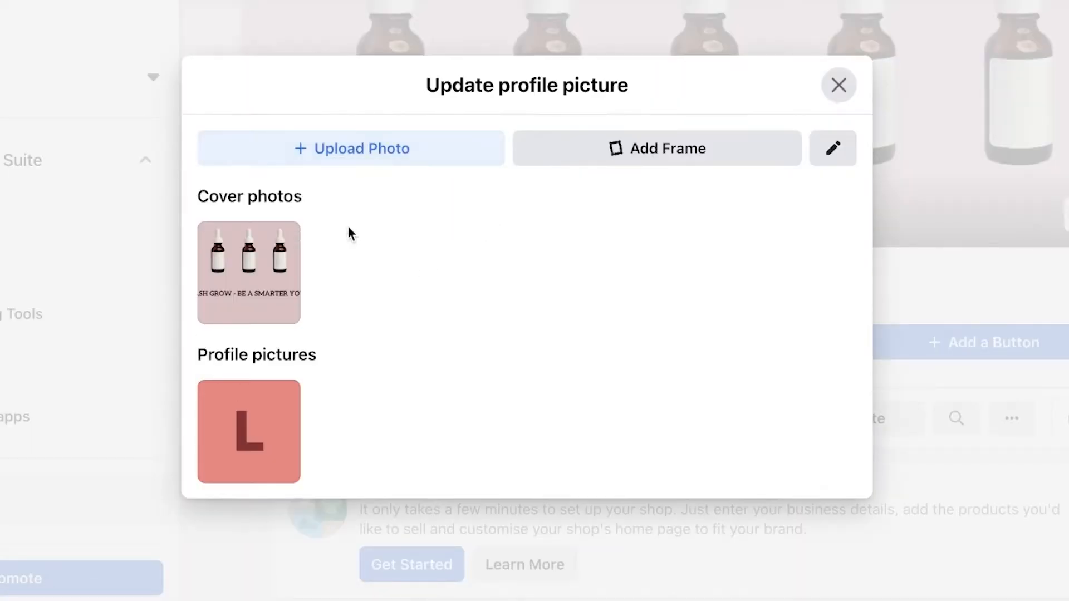
click(395, 148)
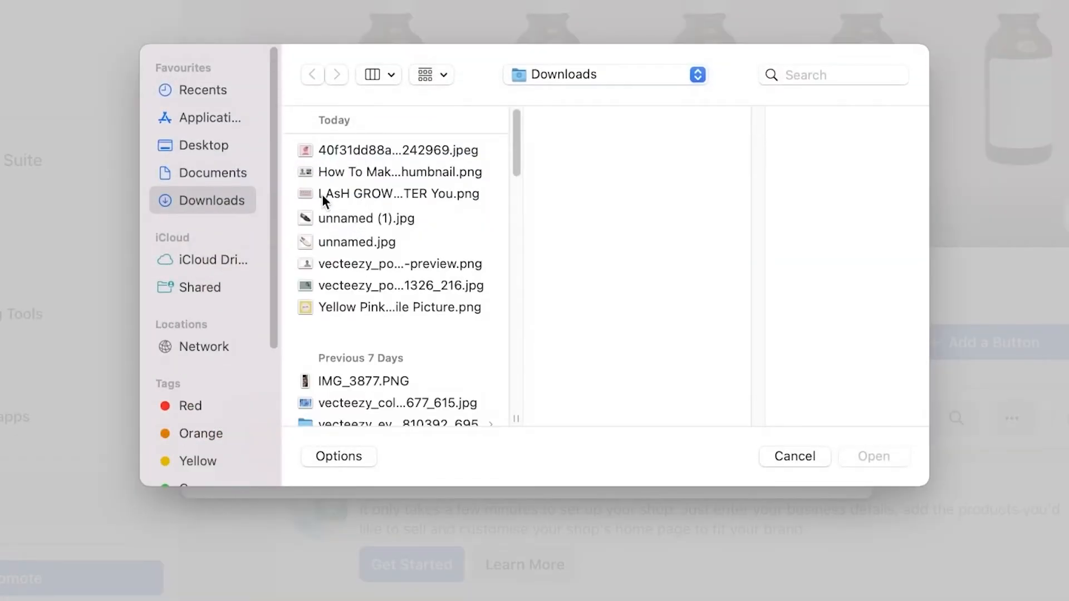
click(323, 195)
click(327, 175)
click(335, 217)
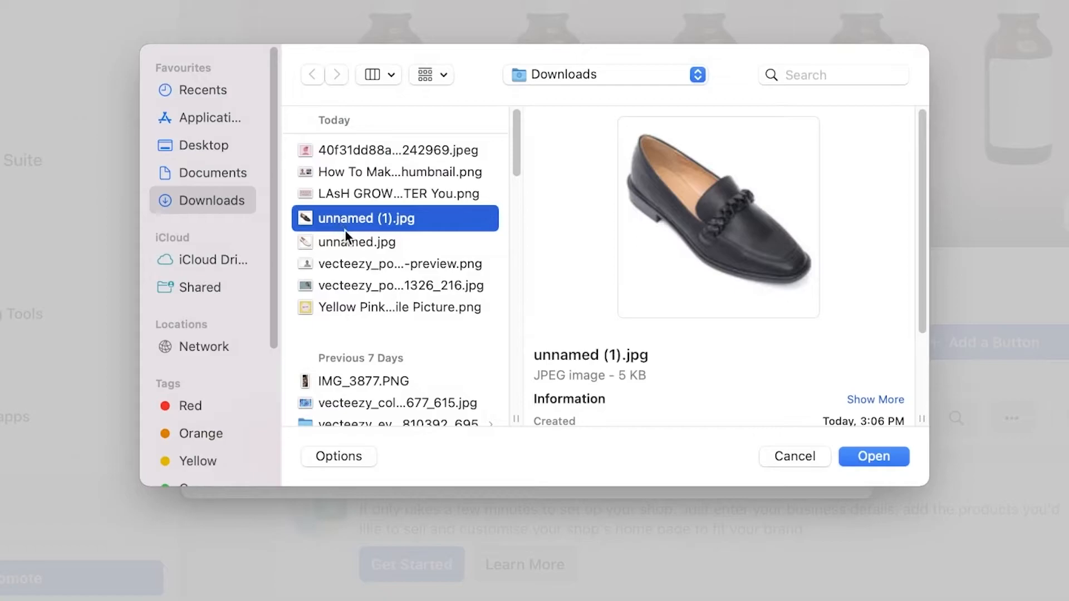
click(346, 285)
click(346, 307)
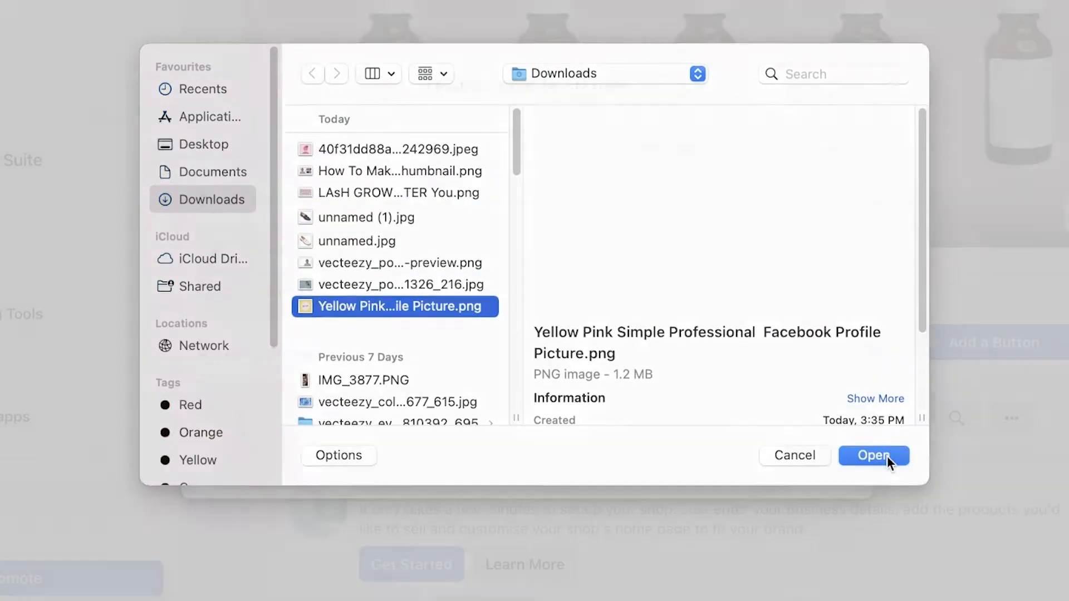
click(887, 456)
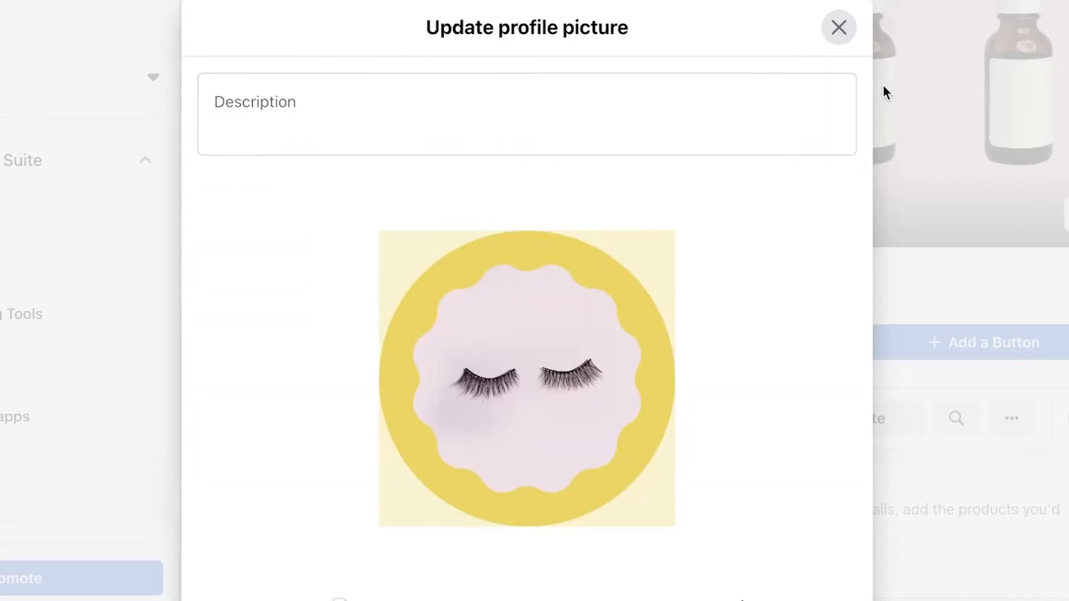
scroll(830, 117, down, 3)
click(813, 518)
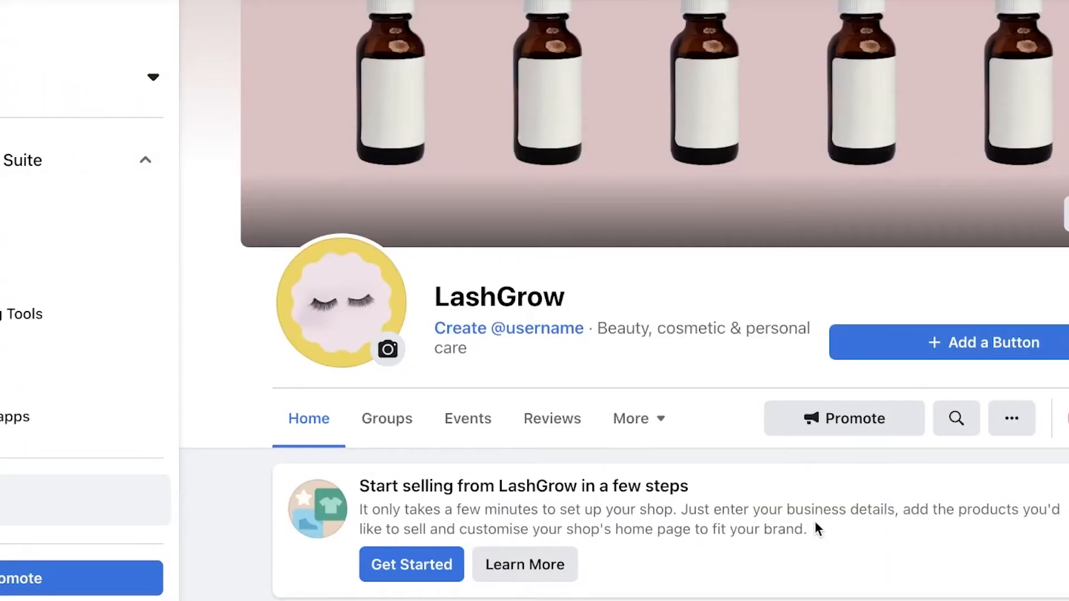
- Look over the Page with its new profile picture, including the setup checklist, recent posts and Insights section
scroll(629, 490, up, 2)
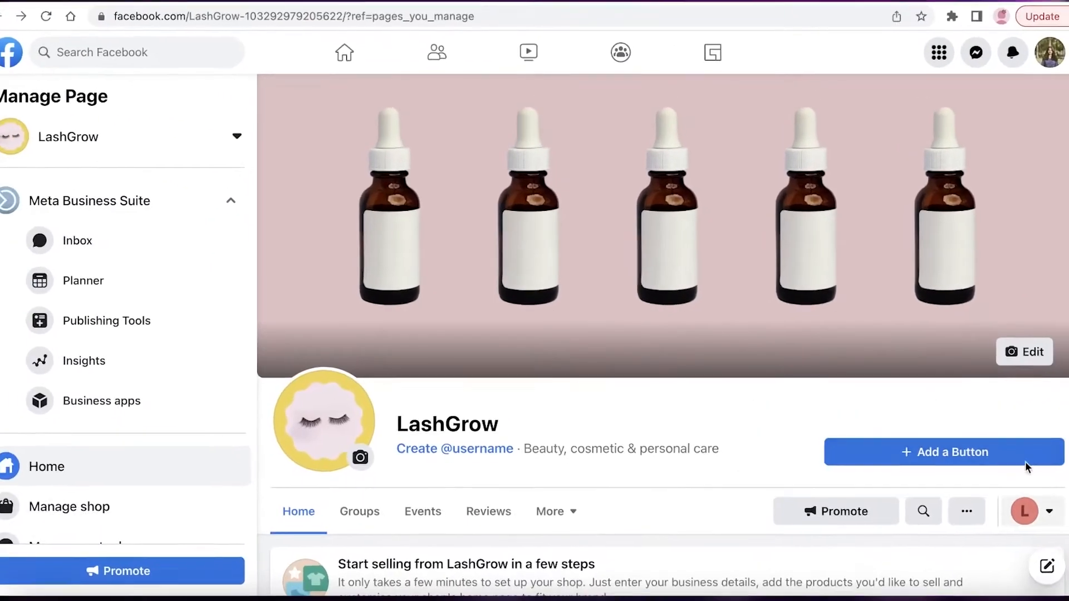
scroll(1058, 330, down, 5)
scroll(1013, 372, down, 5)
scroll(776, 403, up, 5)
scroll(1063, 174, down, 4)
scroll(957, 226, up, 3)
click(1024, 189)
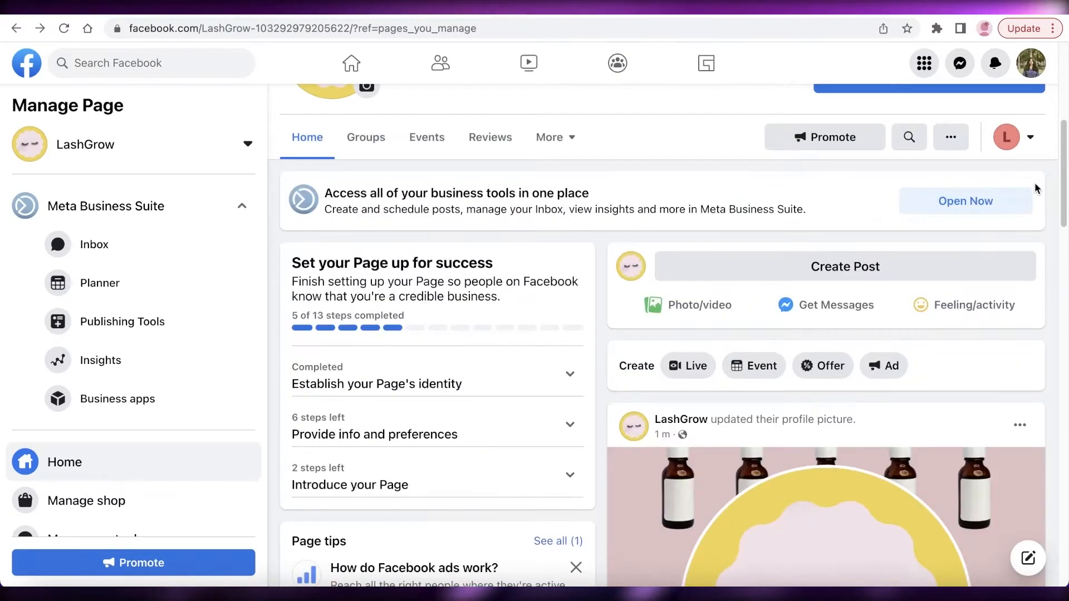
scroll(358, 298, down, 5)
scroll(423, 298, up, 2)
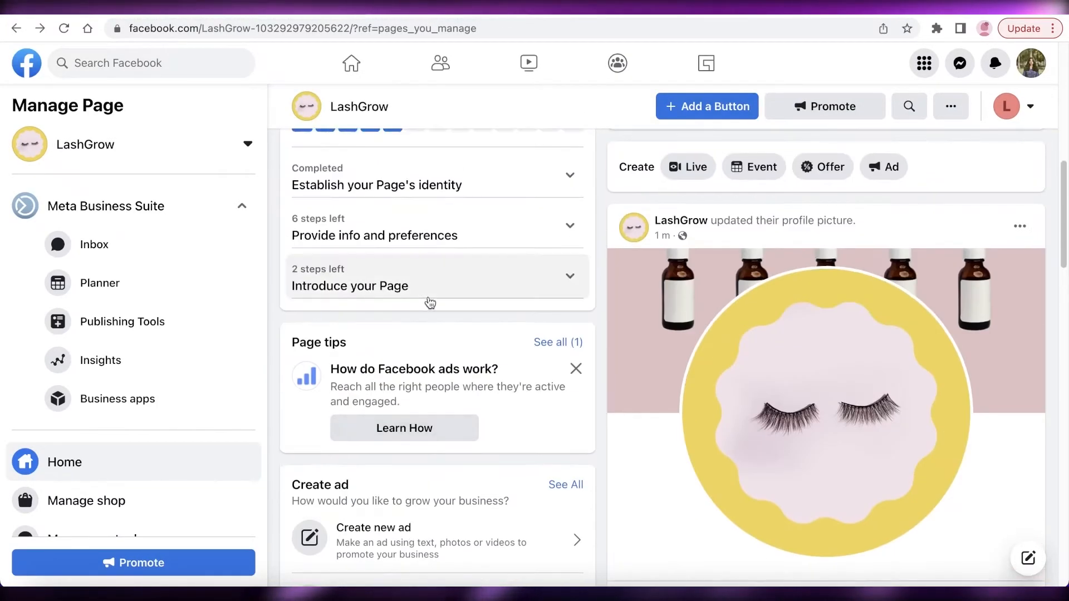
scroll(429, 303, down, 4)
scroll(470, 390, down, 6)
scroll(485, 339, down, 12)
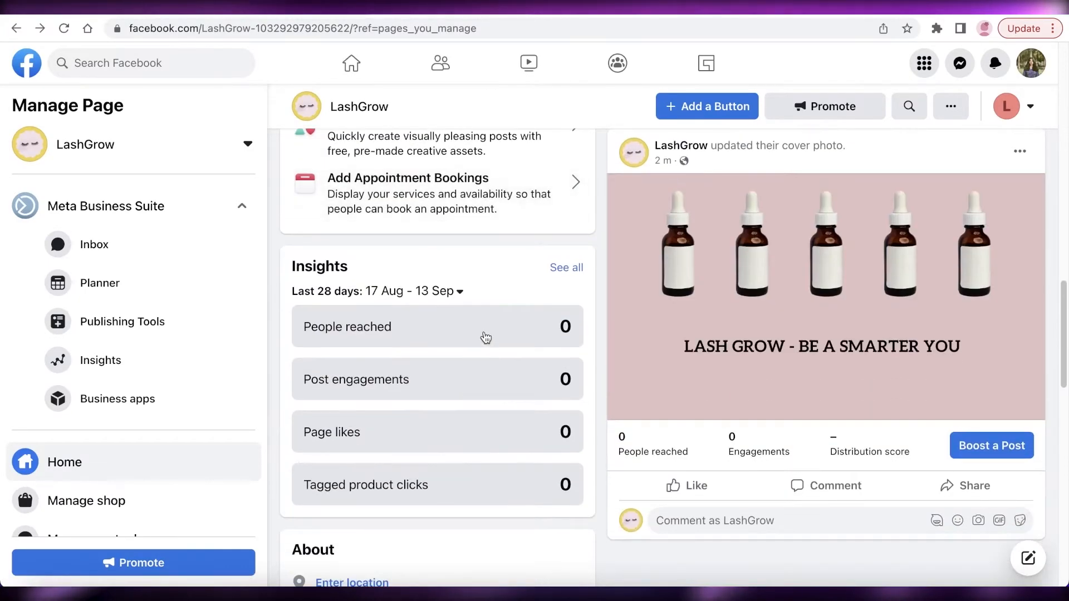
- Review the Page's About details, Photos and Page transparency sections and return to the cover photo
scroll(492, 327, up, 7)
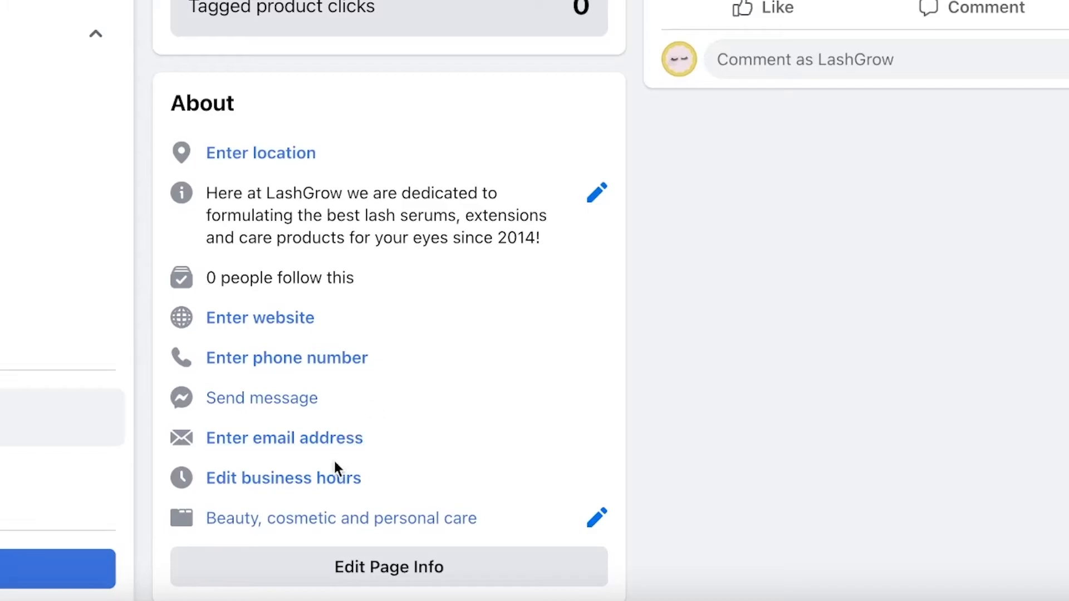
scroll(629, 368, down, 1)
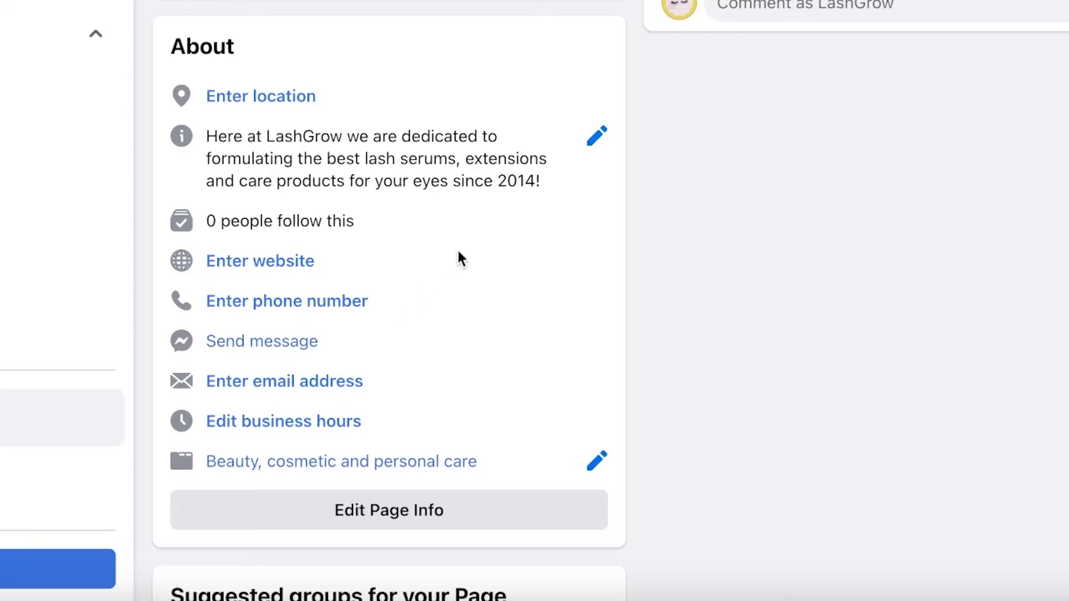
scroll(1002, 334, up, 5)
scroll(503, 148, down, 10)
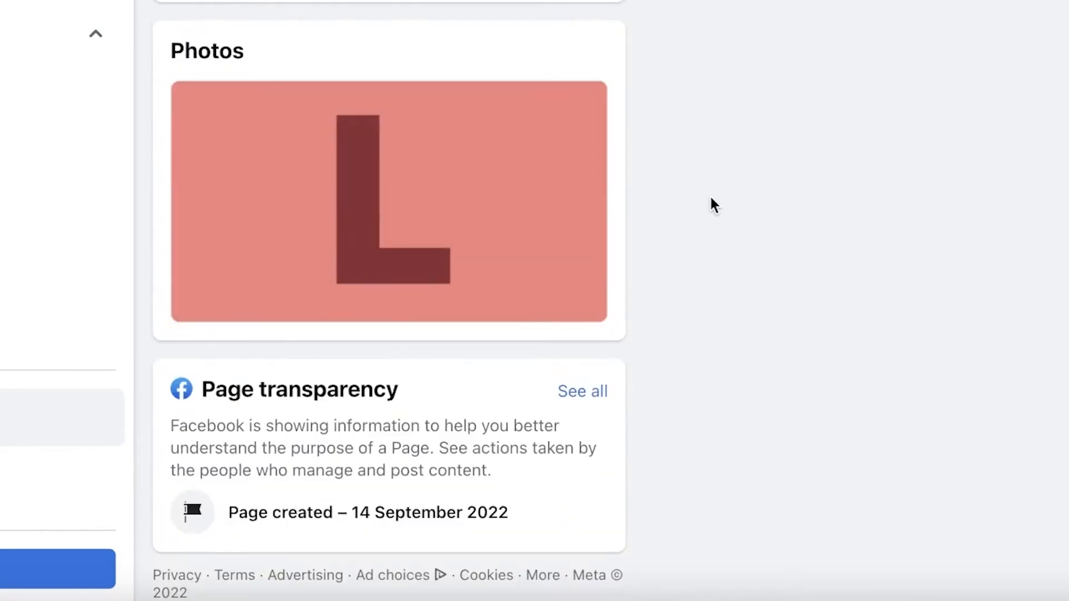
scroll(711, 202, up, 15)
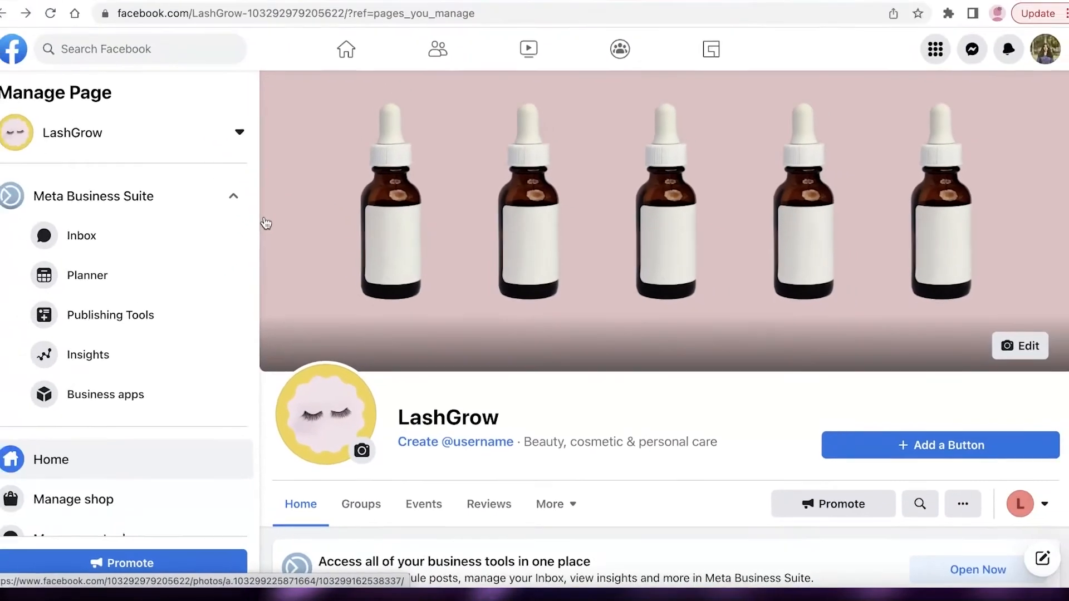